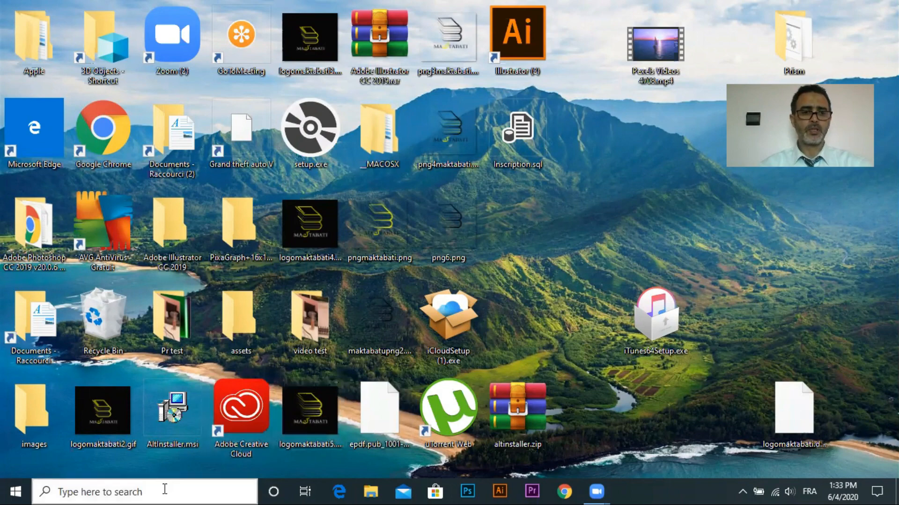
Step: Find and launch PowerDesigner
click(166, 489)
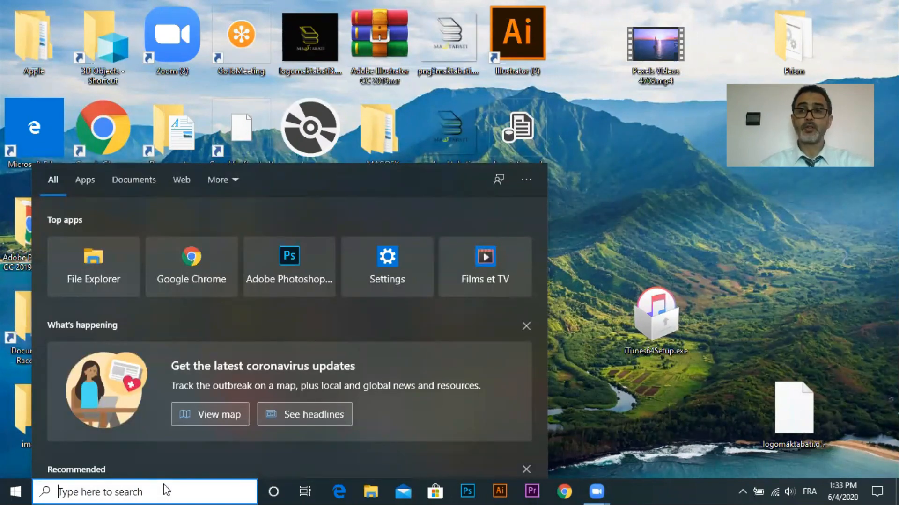
text(po)
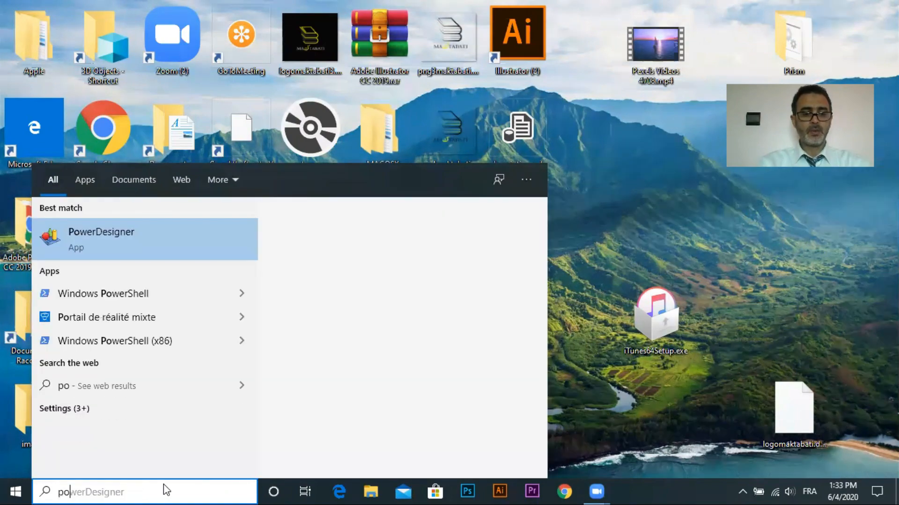
click(123, 235)
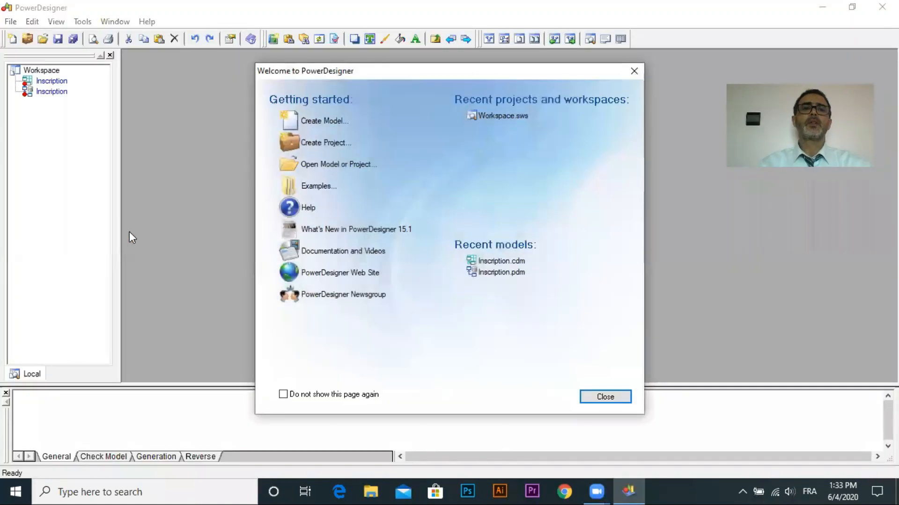
Step: Create a new Conceptual Data Model with a conceptual diagram and name it Absence
click(317, 123)
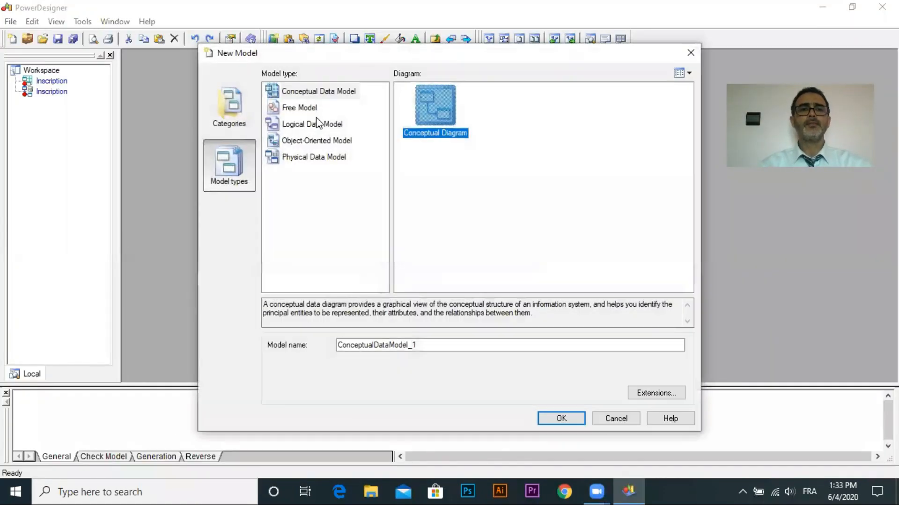
click(308, 93)
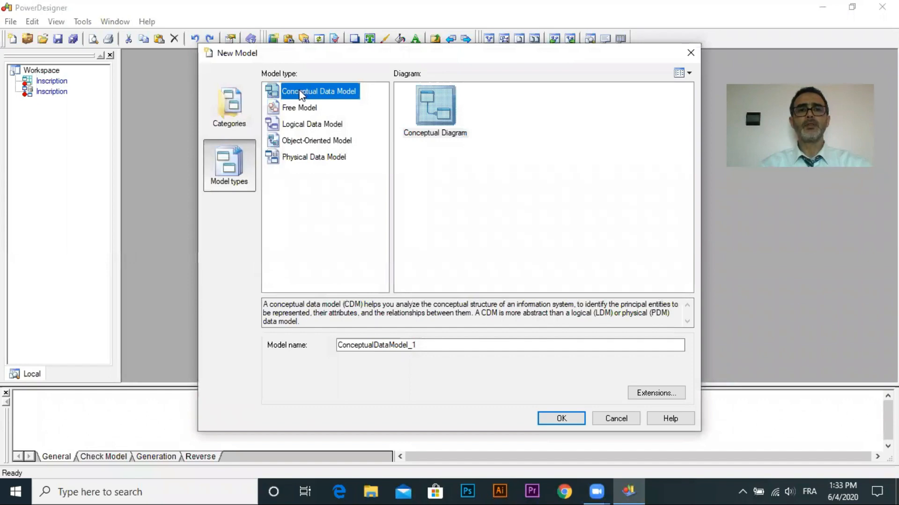
double_click(466, 346)
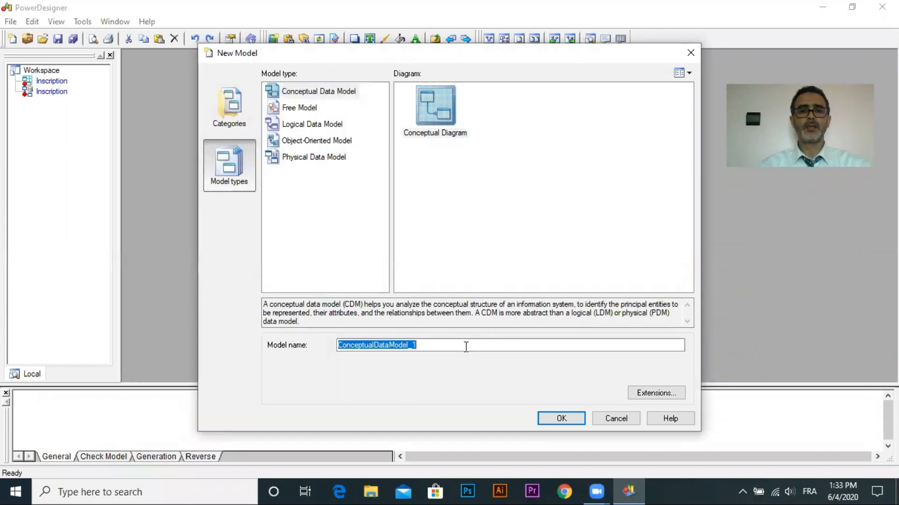
click(466, 347)
double_click(465, 346)
text(Ab)
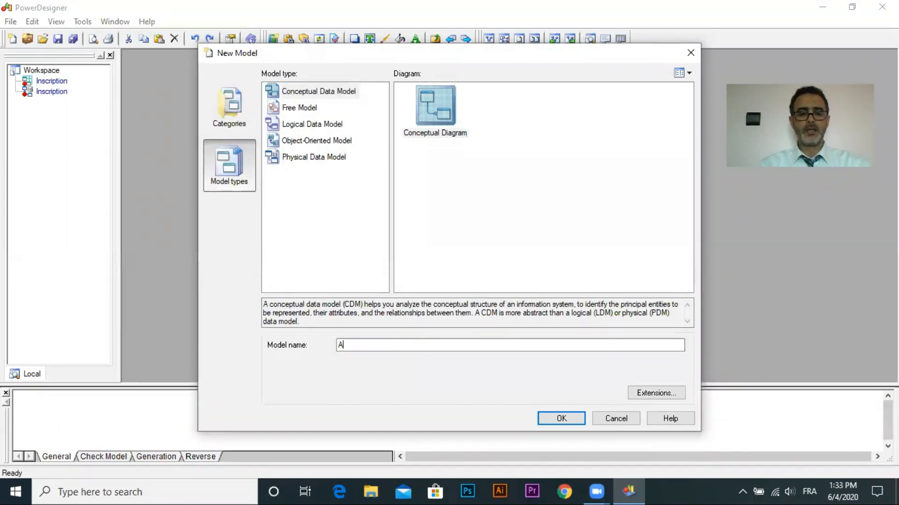
text(sence)
click(561, 418)
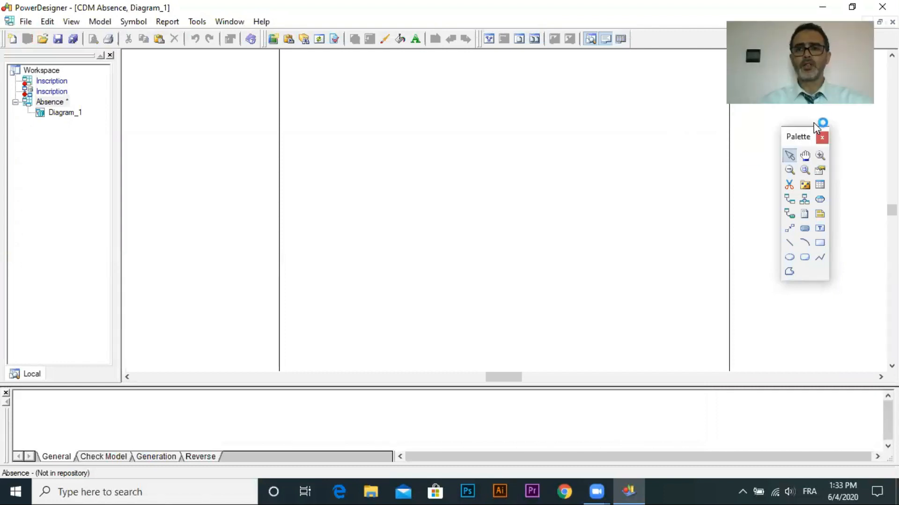
Step: Place two entities side by side near the top of the diagram and an association between them
click(820, 185)
click(364, 135)
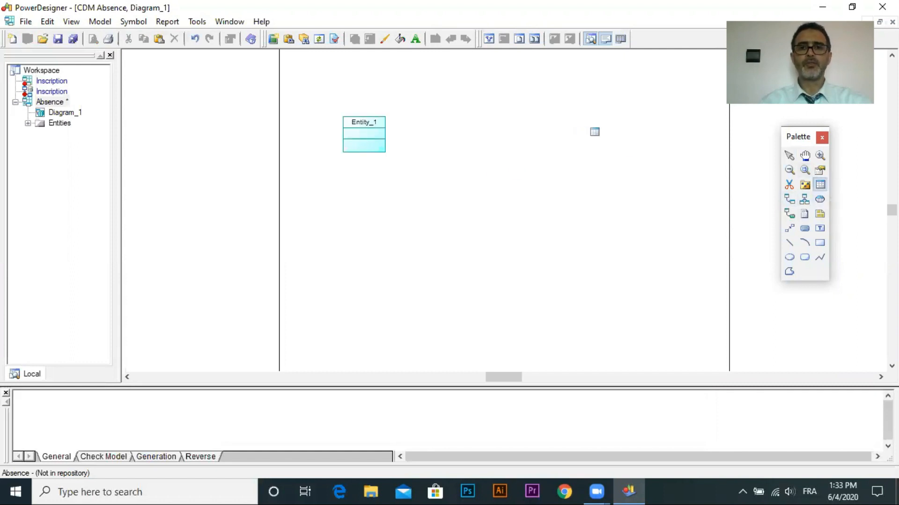
click(567, 122)
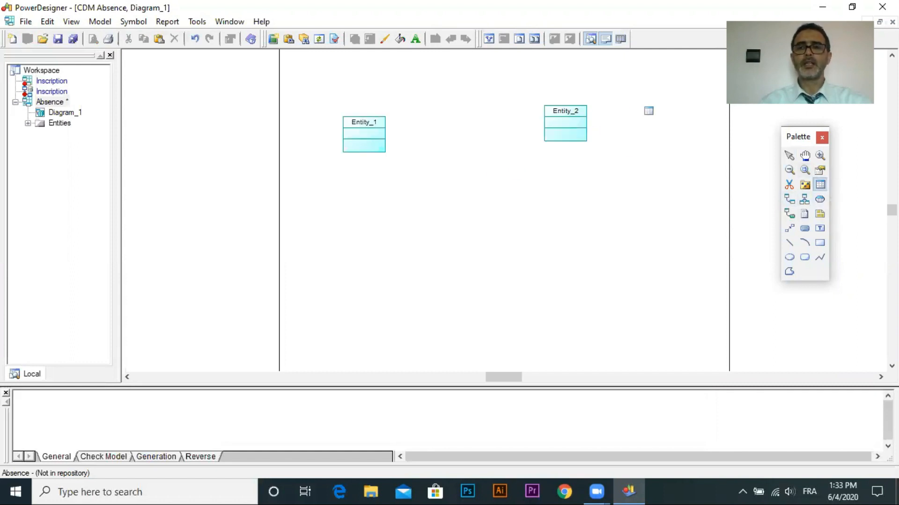
click(820, 199)
click(451, 124)
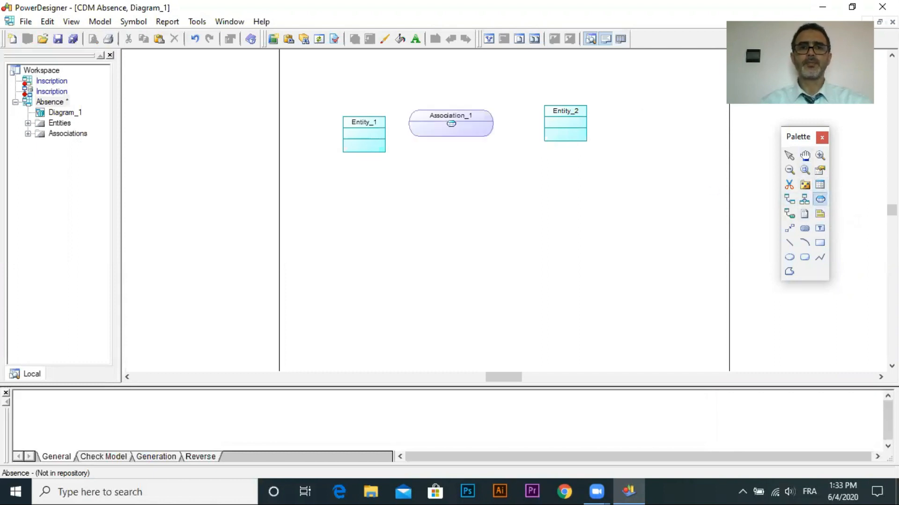
click(789, 155)
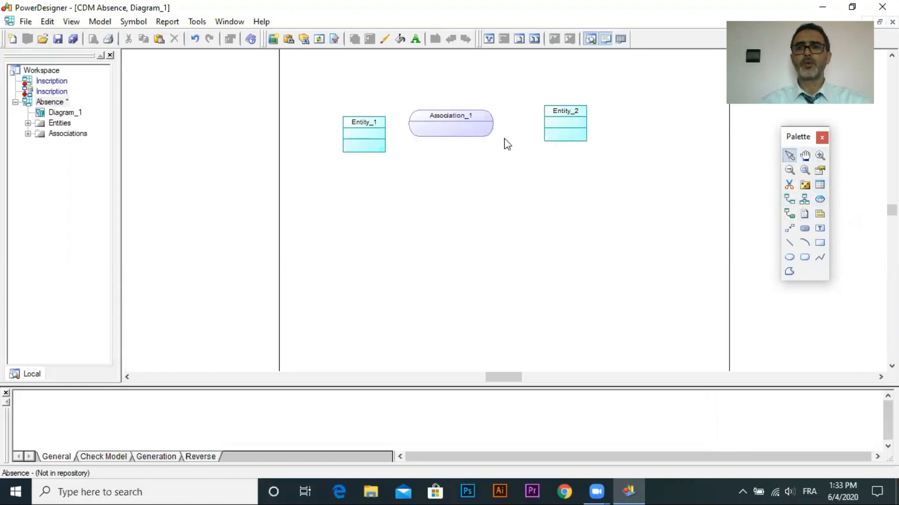
Step: Rename the left entity Etudiant and add IdEtudiant as its first attribute
double_click(375, 124)
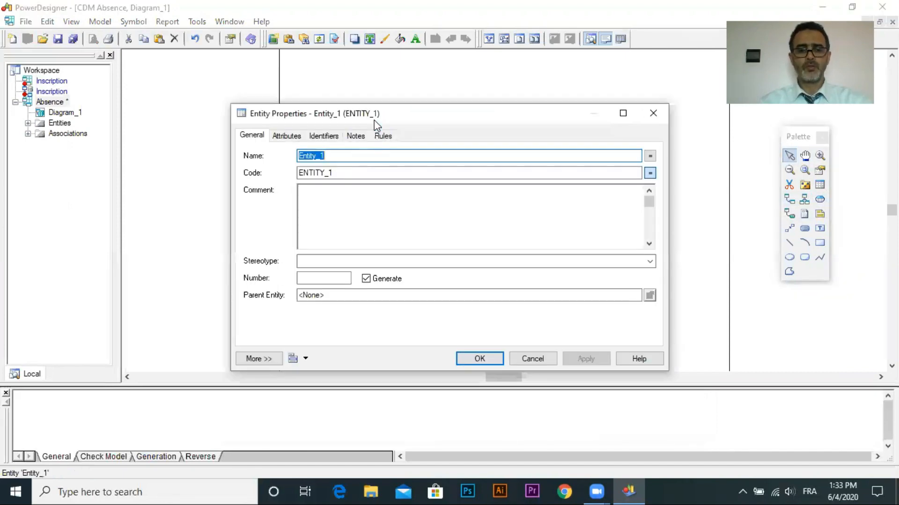
text(Etudiant)
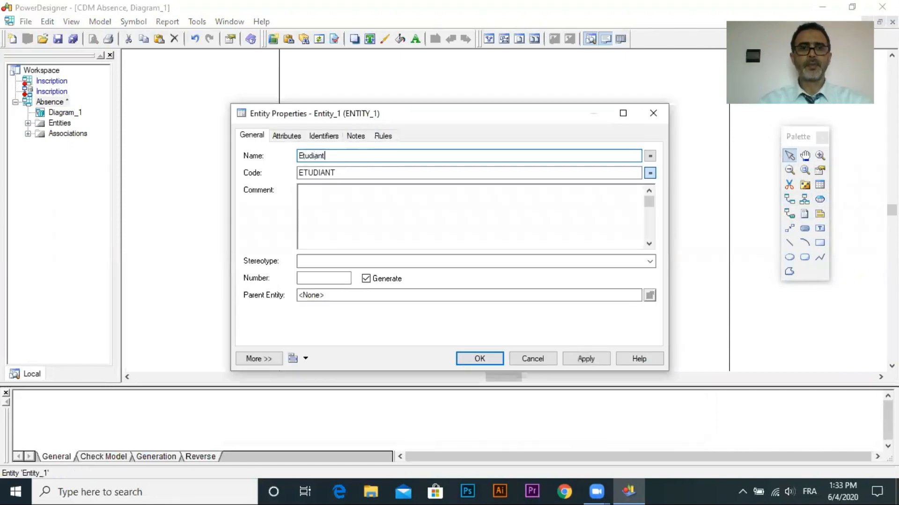
click(287, 137)
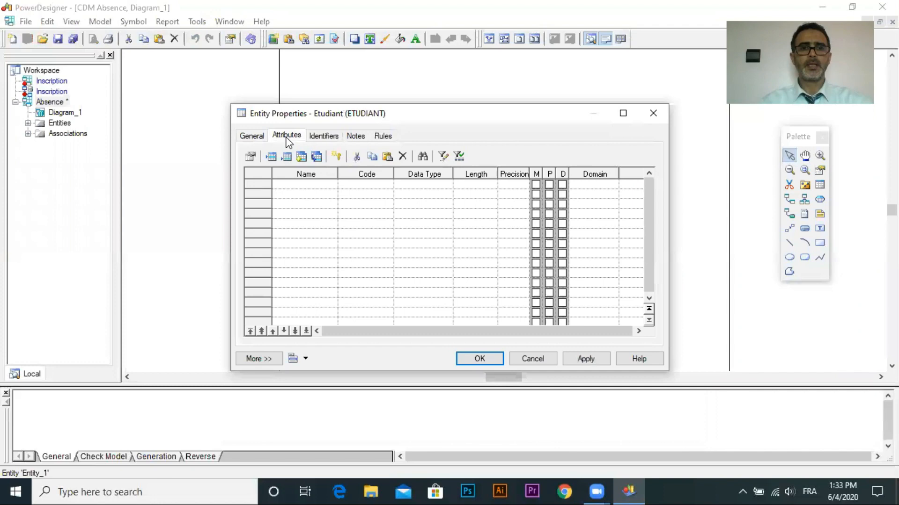
click(325, 185)
text(IdE)
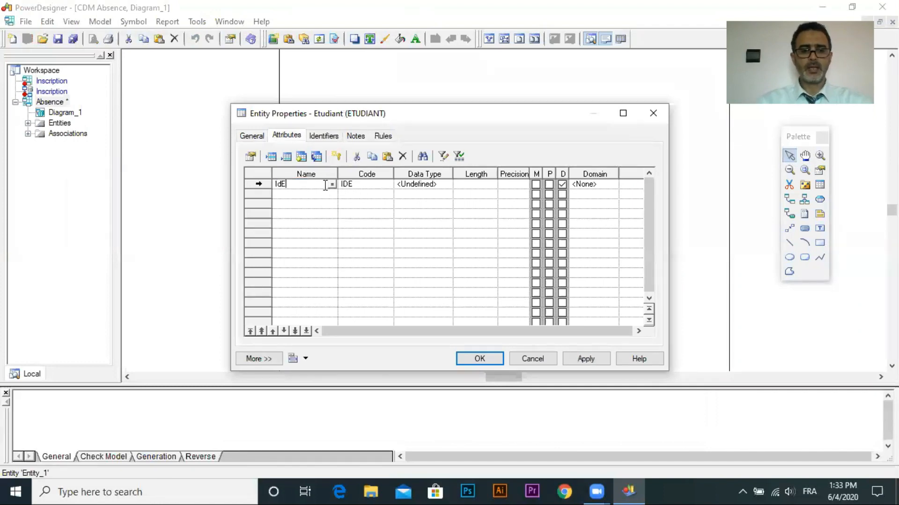
text(tudiant)
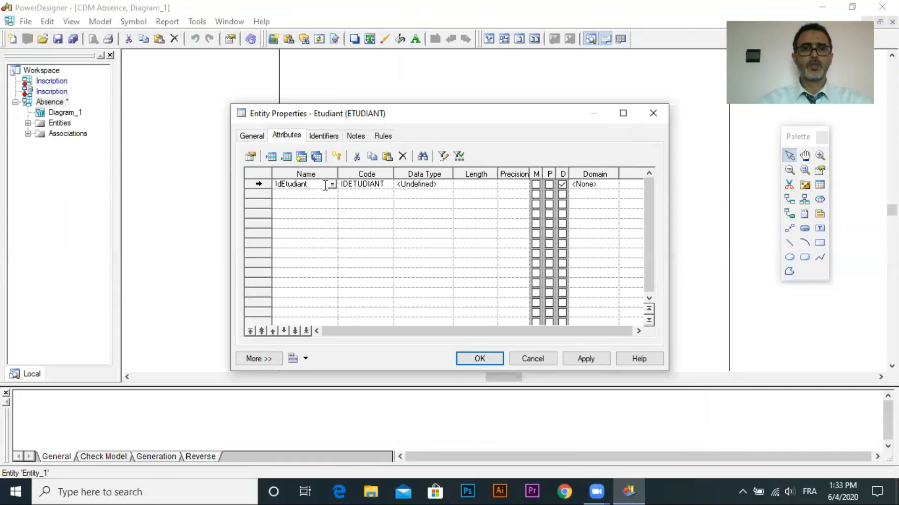
Step: Add the attributes Nomtudiant and PrenomEtudiant to the Etudiant entity
click(311, 193)
click(312, 194)
double_click(312, 193)
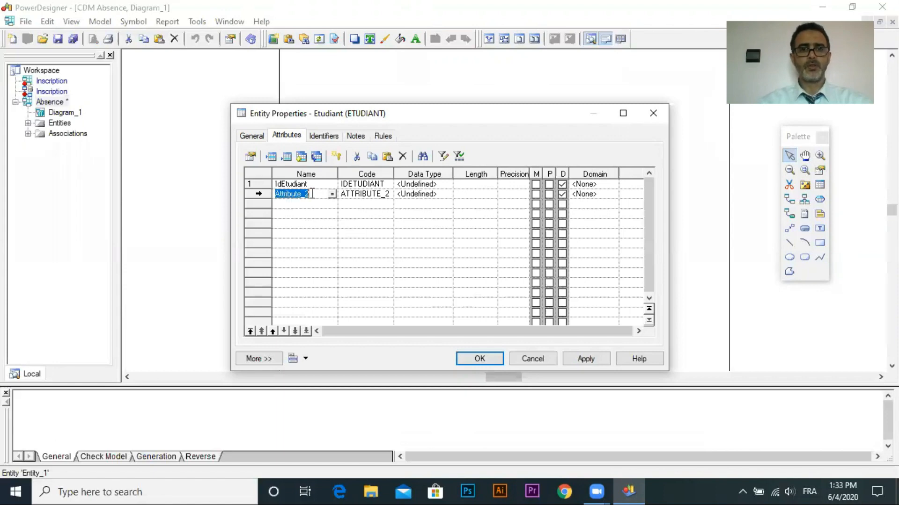
text(Nomtu)
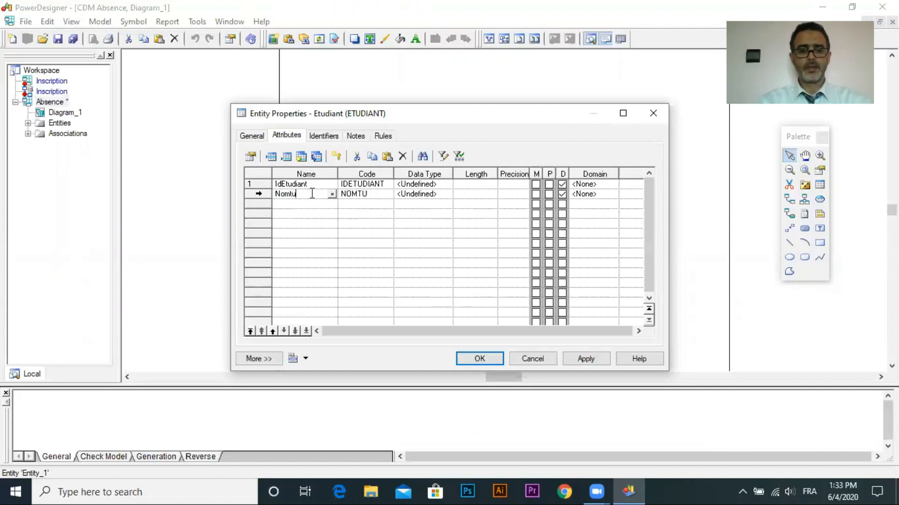
text(diant)
click(315, 204)
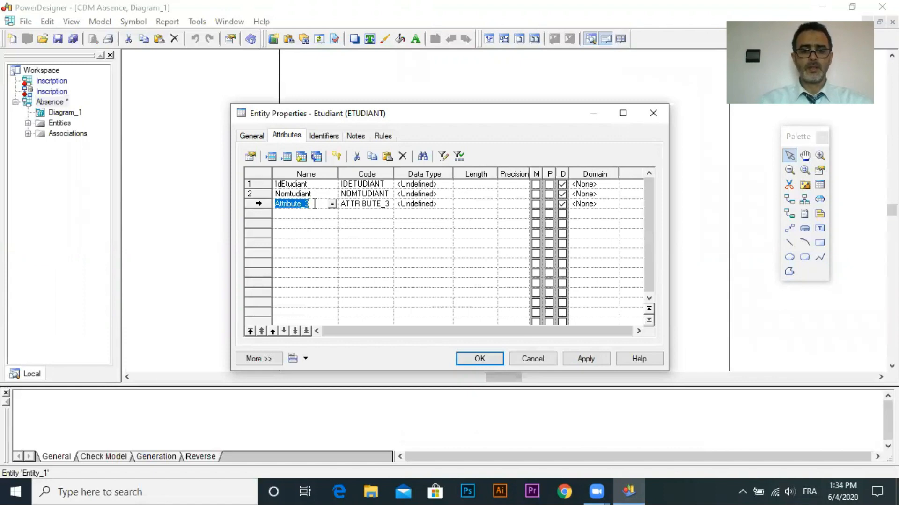
text(Pre)
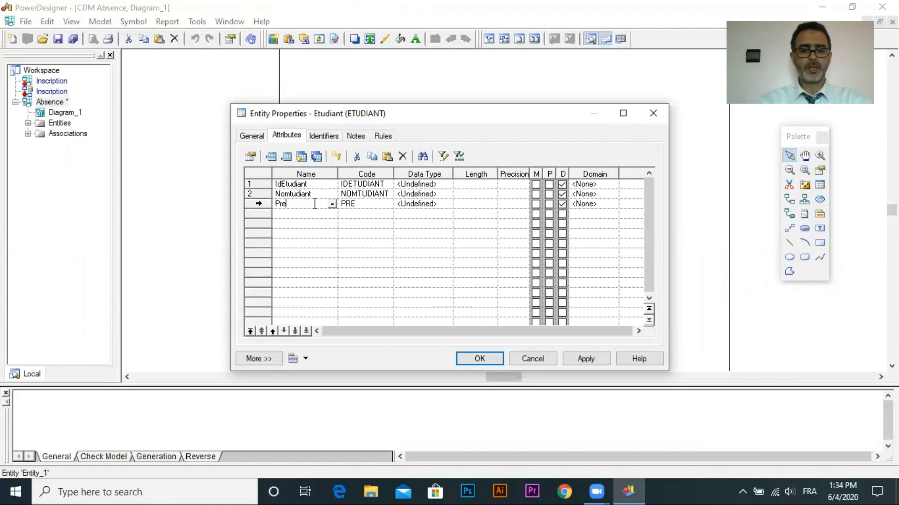
text(nomEtudiant)
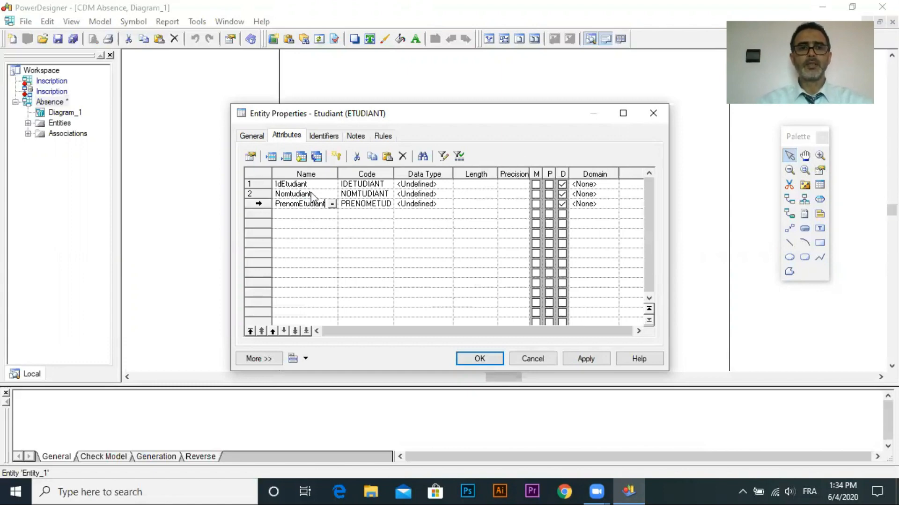
Step: Set IdEtudiant's data type to Serial with length 5 and make it the mandatory primary identifier
click(451, 185)
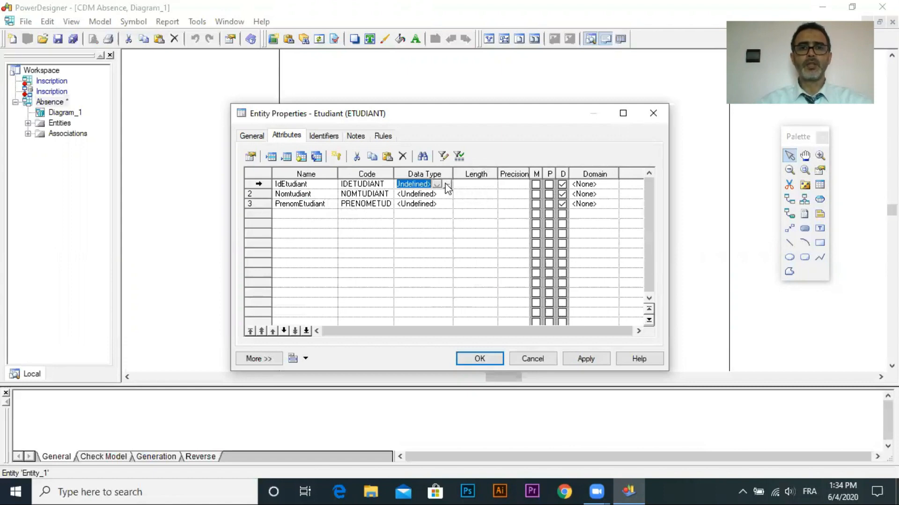
click(450, 185)
click(322, 282)
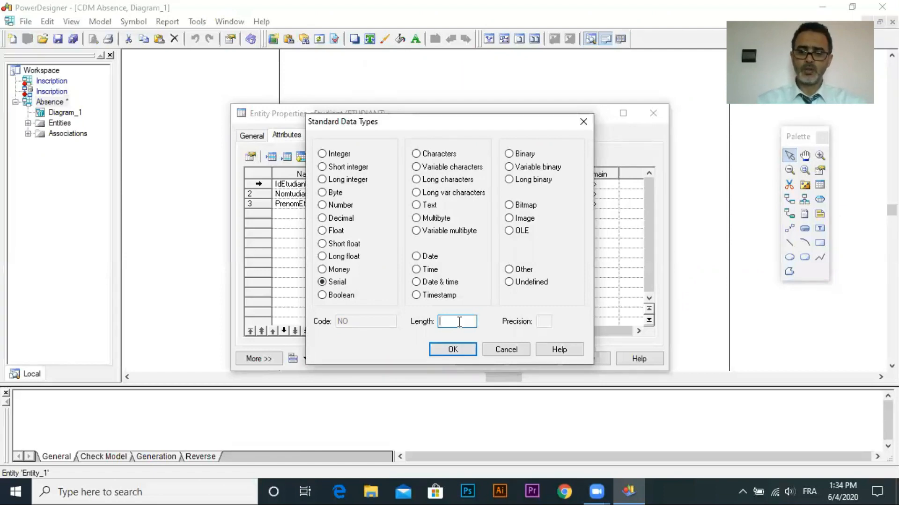
text(5)
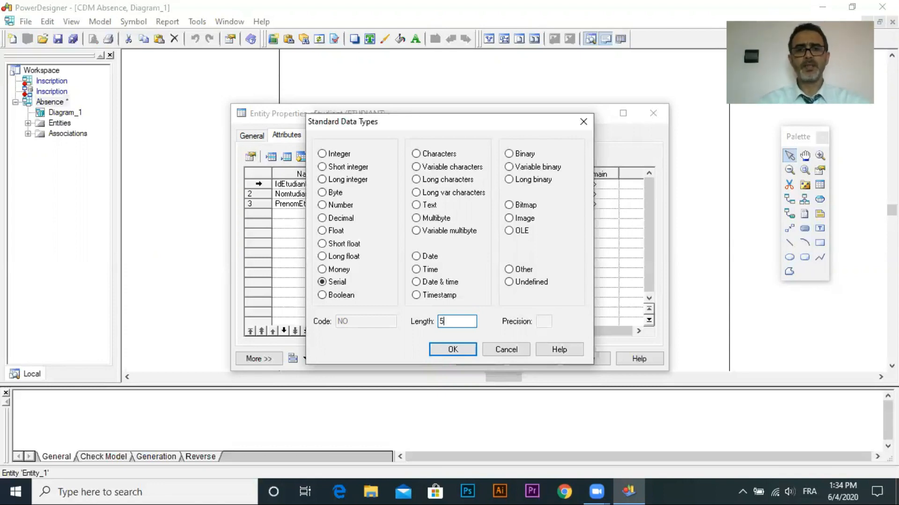
click(452, 352)
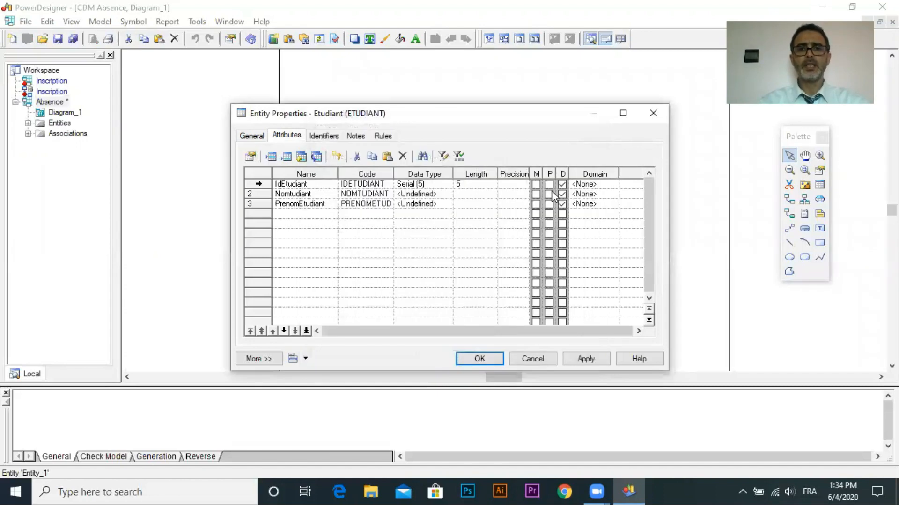
click(549, 184)
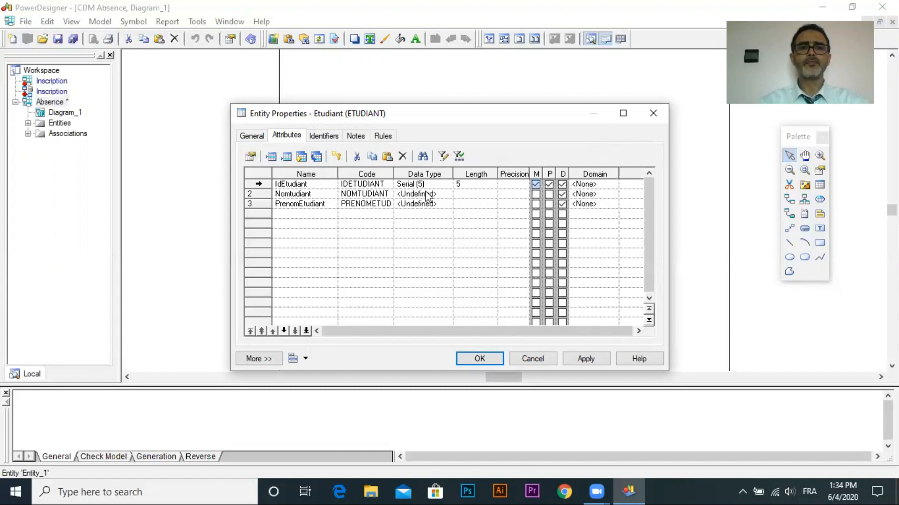
Step: Set Nomtudiant's data type to Variable characters with length 128 and make the attribute mandatory
click(440, 196)
click(448, 194)
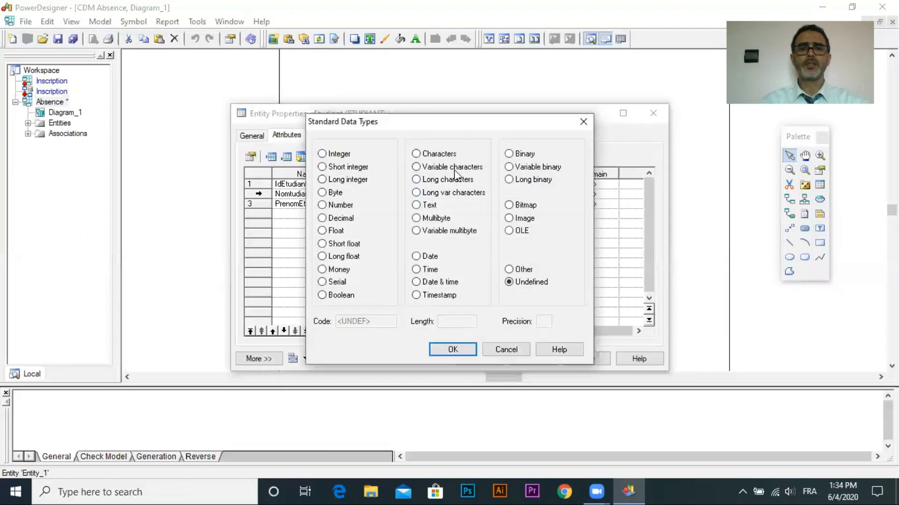
click(453, 168)
click(455, 322)
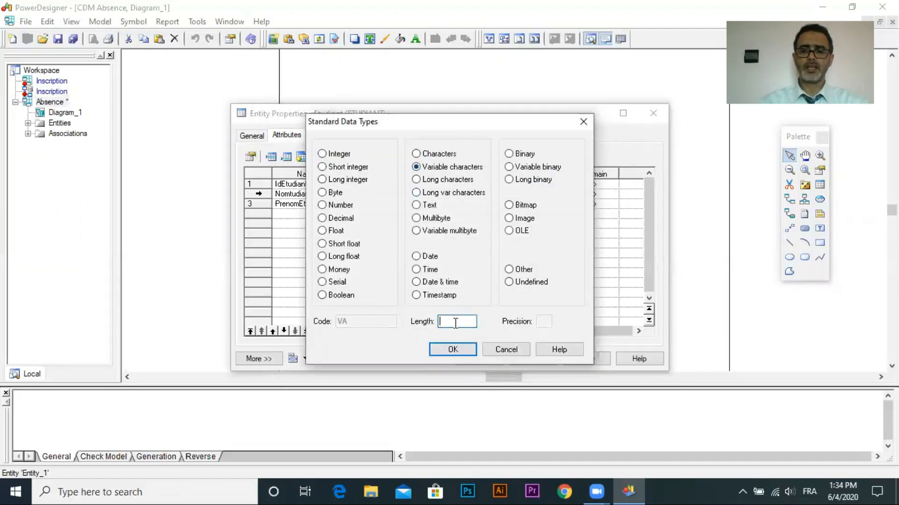
text(128)
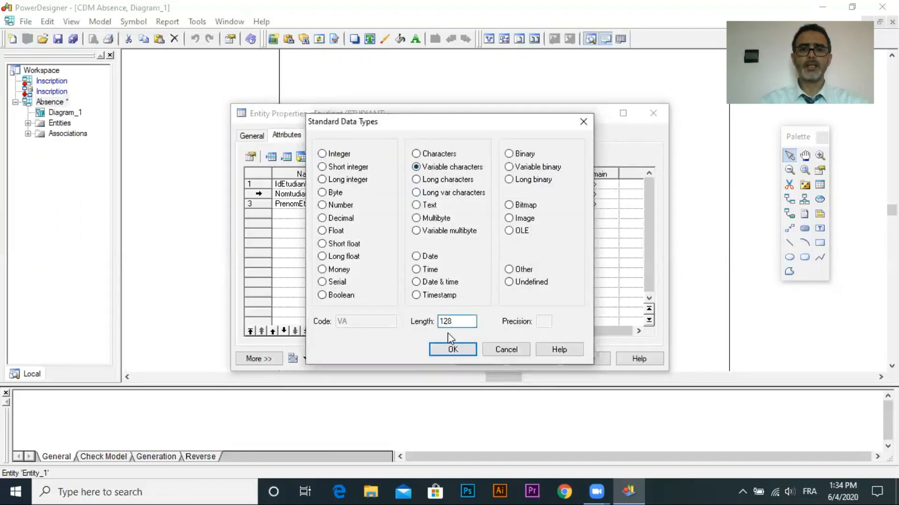
click(442, 349)
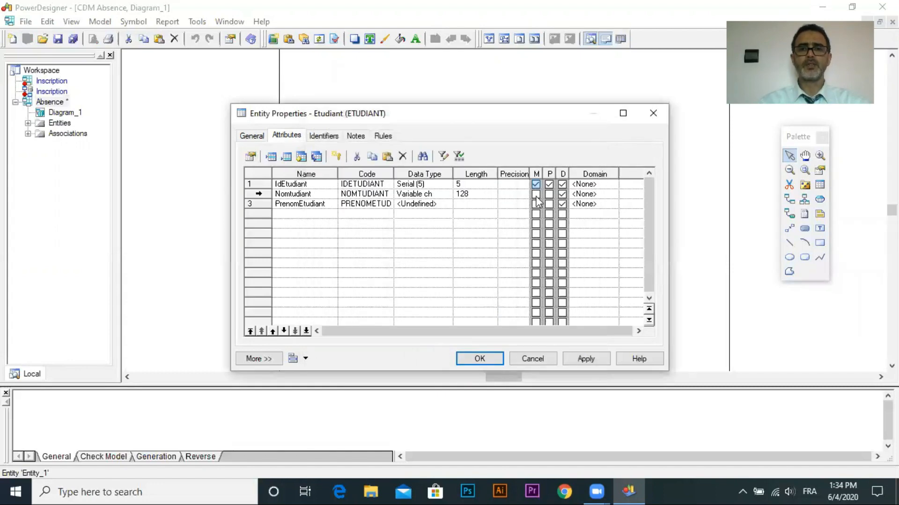
click(535, 194)
Step: Set PrenomEtudiant's data type to Variable characters with length 128
click(436, 205)
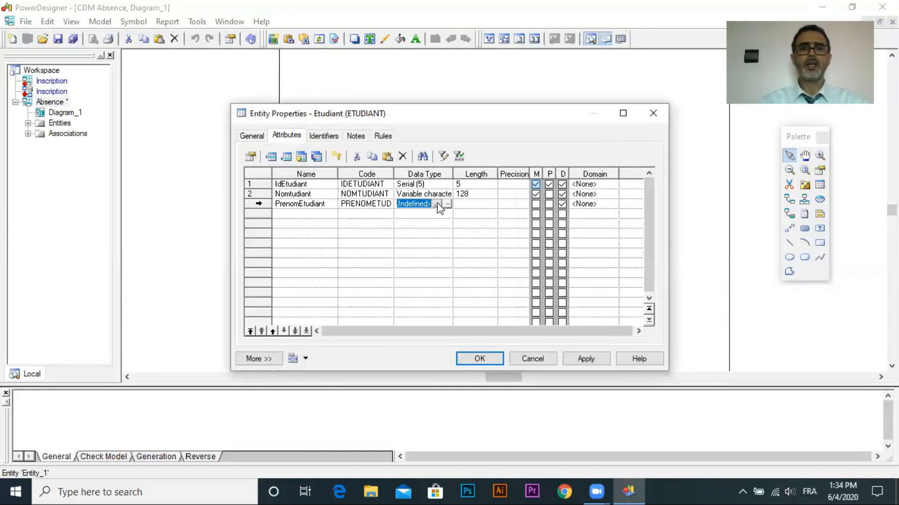
click(447, 204)
click(439, 179)
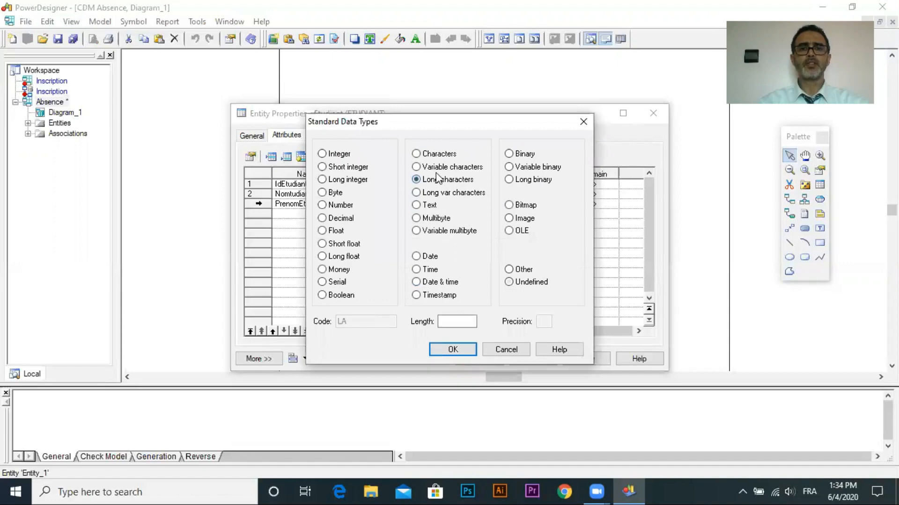
click(430, 167)
click(457, 319)
text(128)
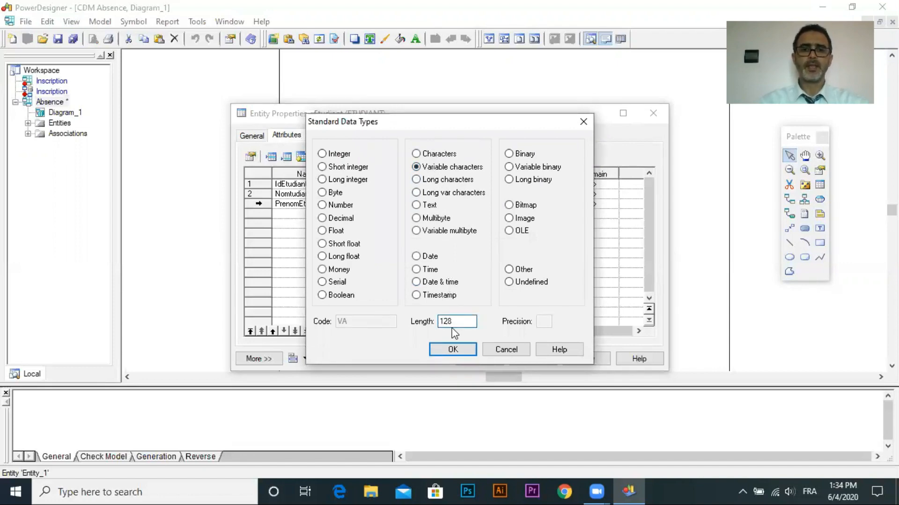
click(452, 349)
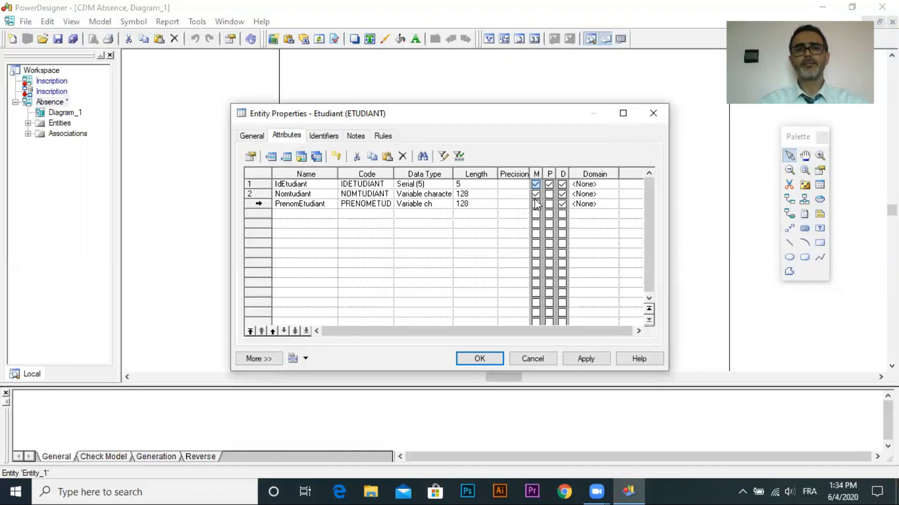
Step: Accept the Etudiant entity's attributes and move the entity below the association so the two no longer overlap
click(479, 359)
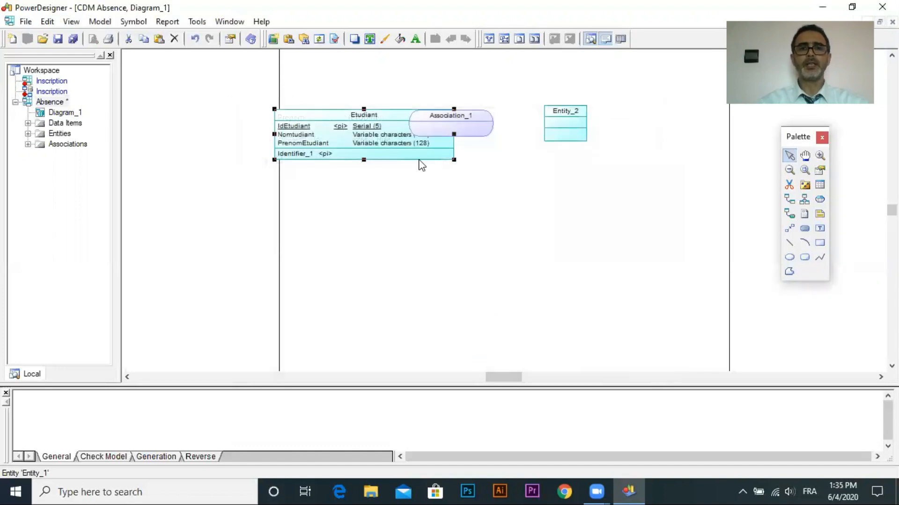
drag(364, 121, 316, 178)
Step: Rename the second entity, Entity_2, as Seance
click(565, 119)
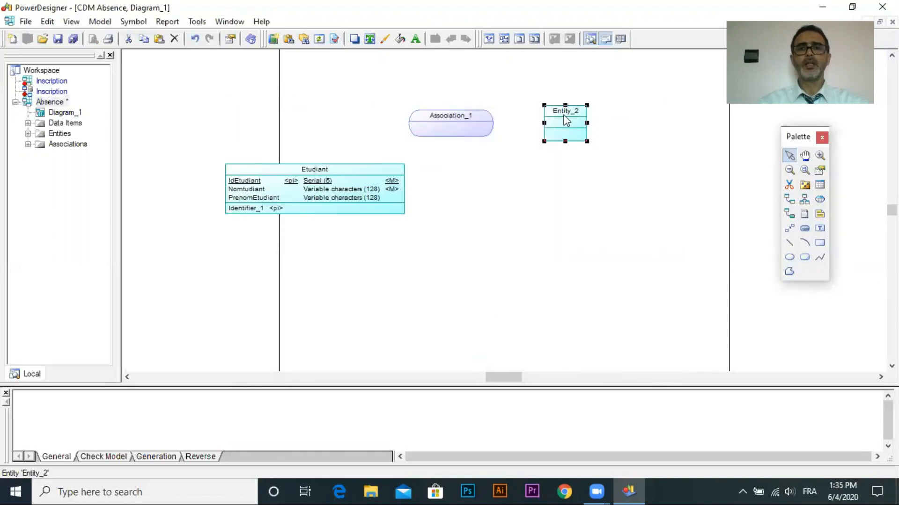
double_click(565, 119)
text(Sea)
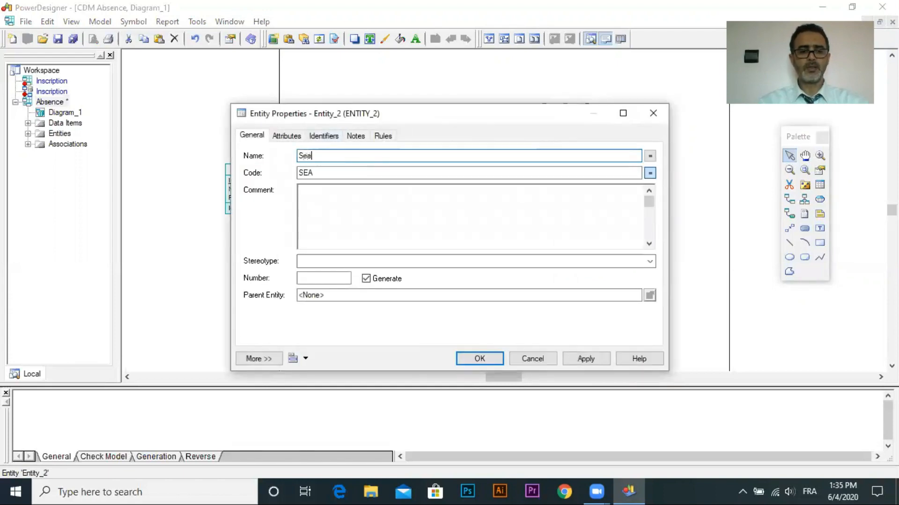
text(nce)
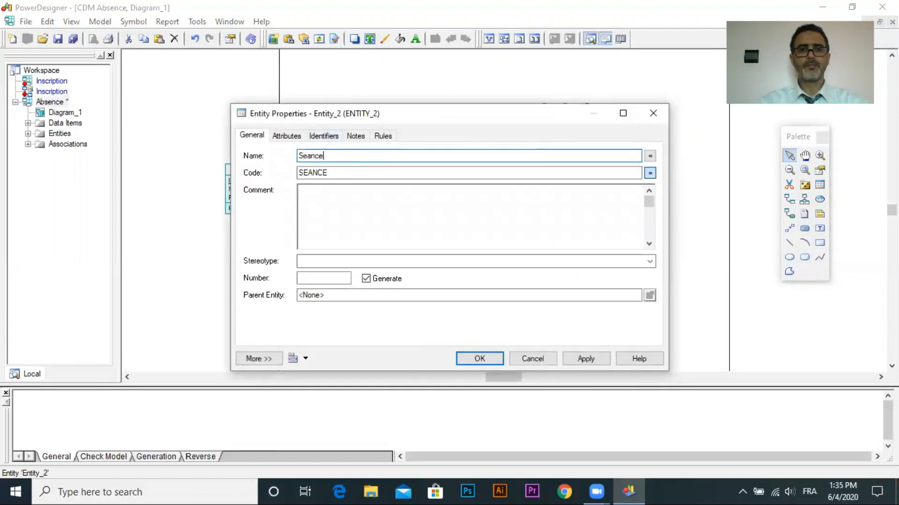
Step: Add the attributes IdSeance and NomSeance to the Seance entity
click(286, 135)
click(316, 184)
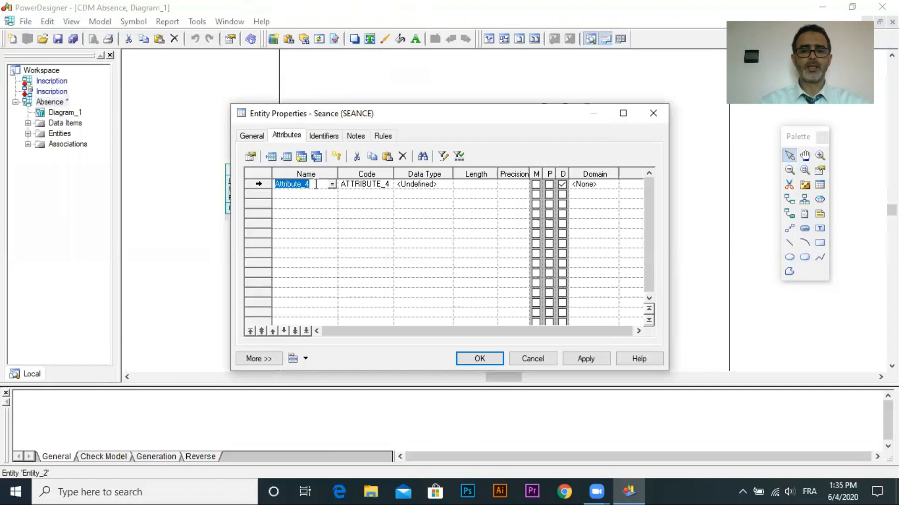
text(Id)
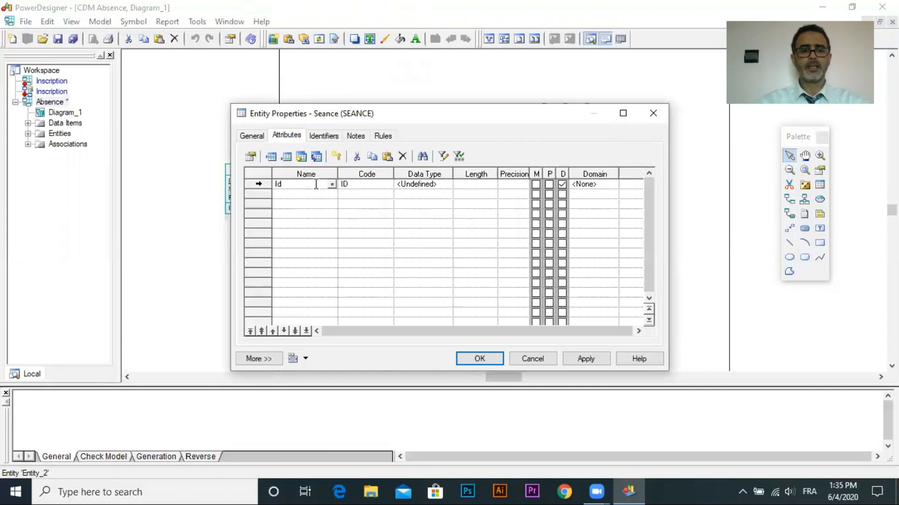
text(Deance)
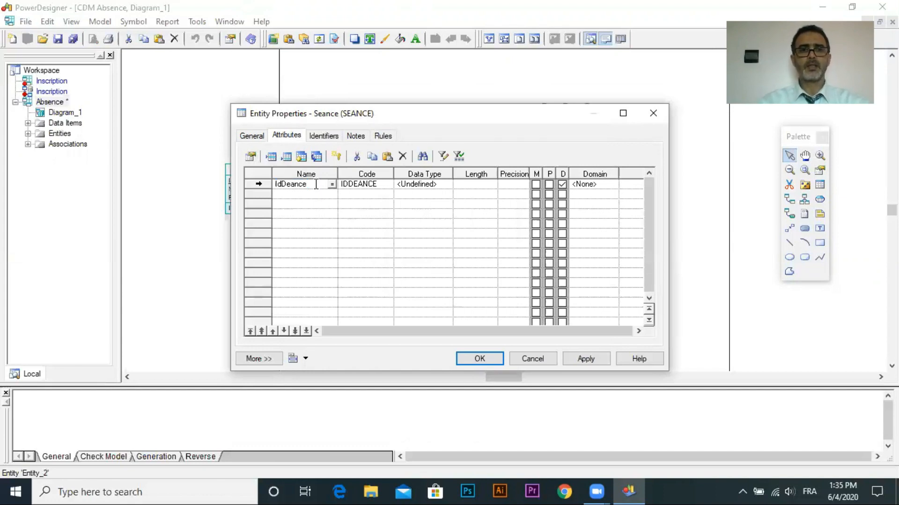
key(BackSpace)
text(S)
click(294, 195)
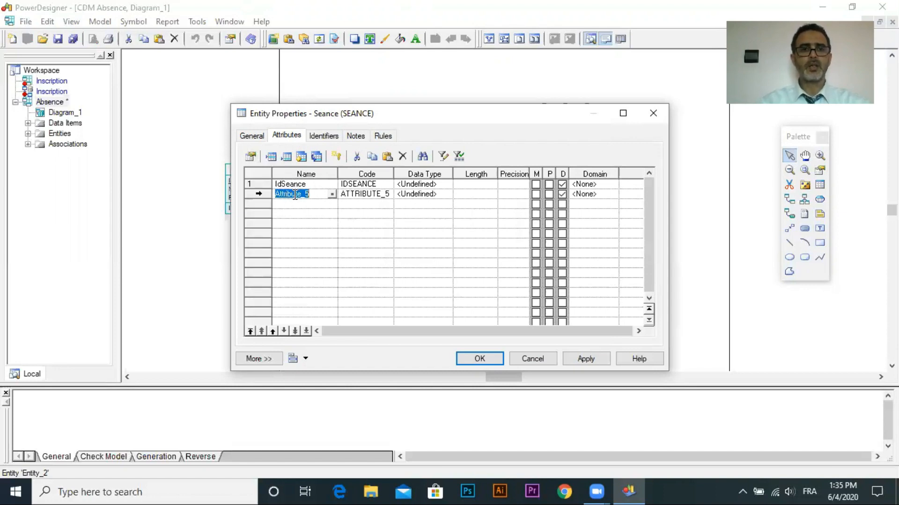
text(Nome)
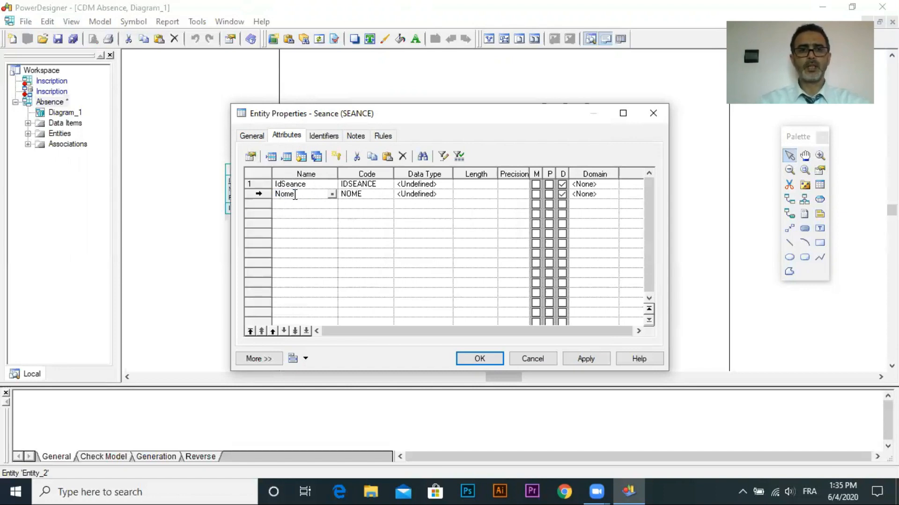
key(BackSpace)
text(Seance)
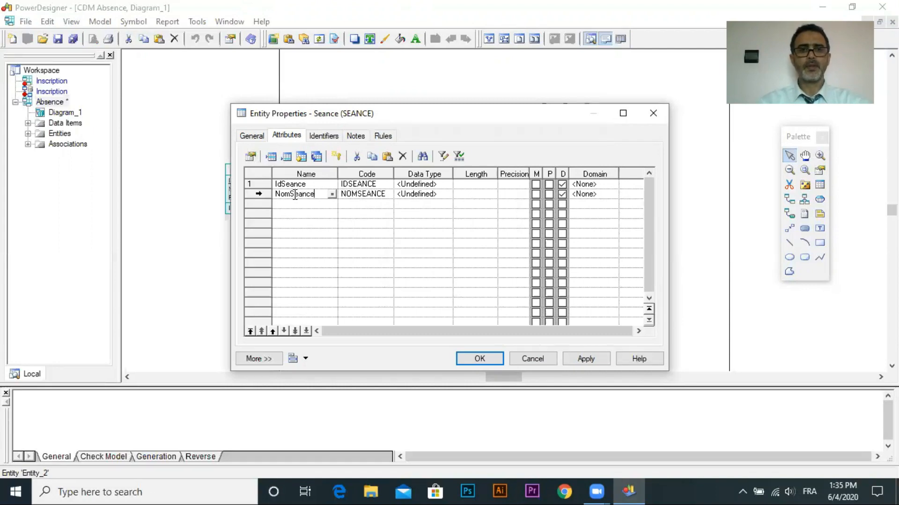
Step: Set IdSeance's data type to Serial with length 5
click(427, 184)
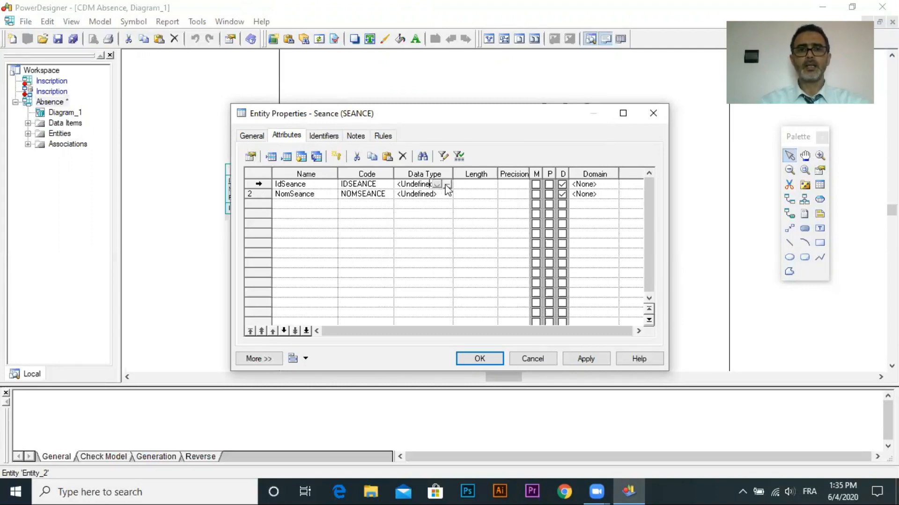
click(448, 184)
click(343, 283)
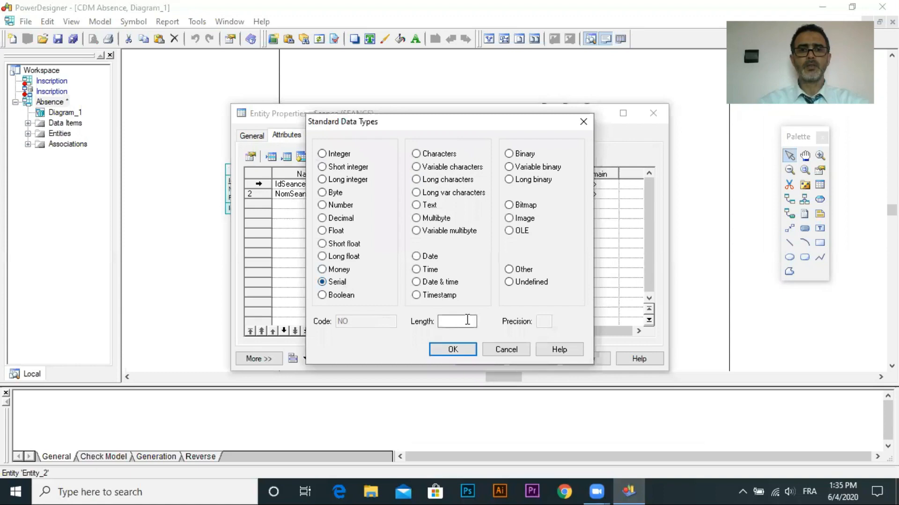
click(468, 321)
text(5)
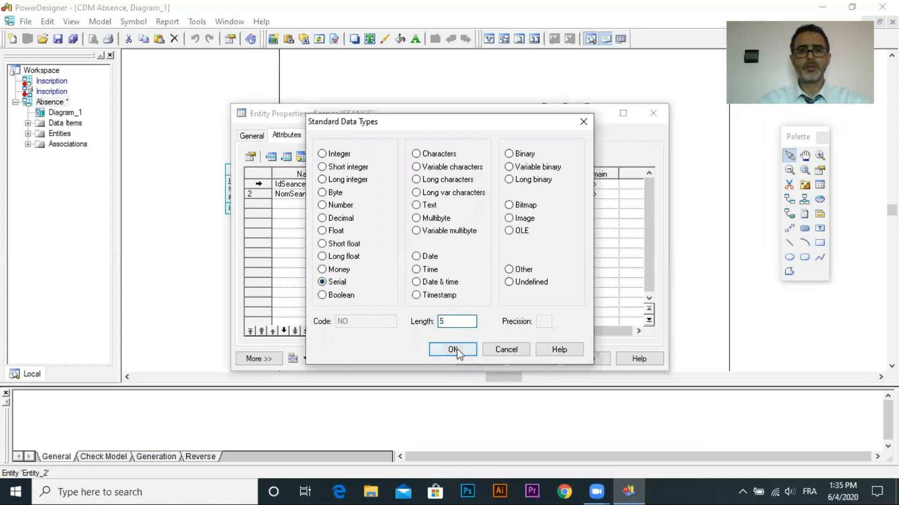
click(454, 349)
Step: Set NomSeance's data type to Variable characters with length 128
click(429, 195)
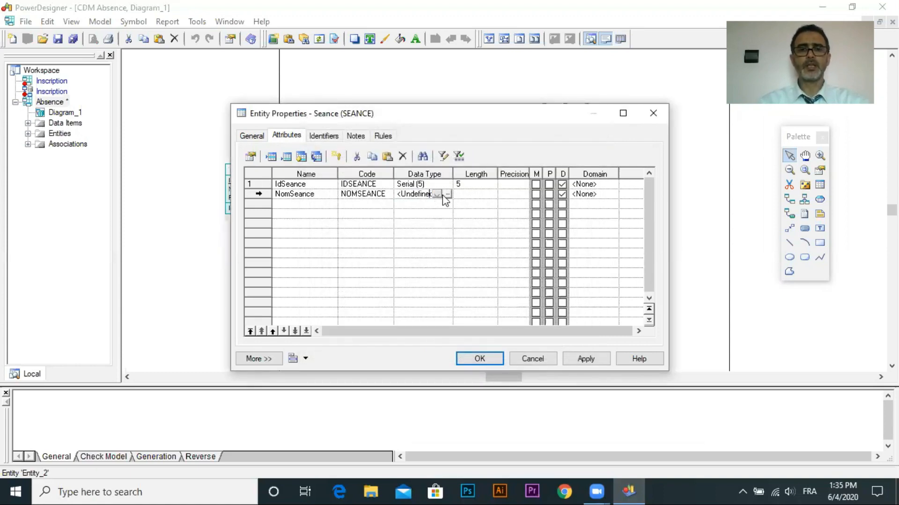
click(447, 194)
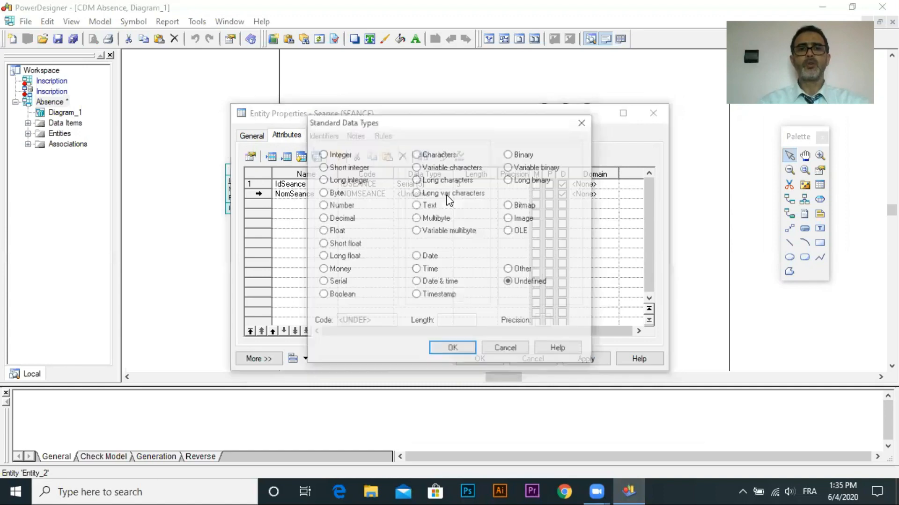
click(442, 168)
click(459, 322)
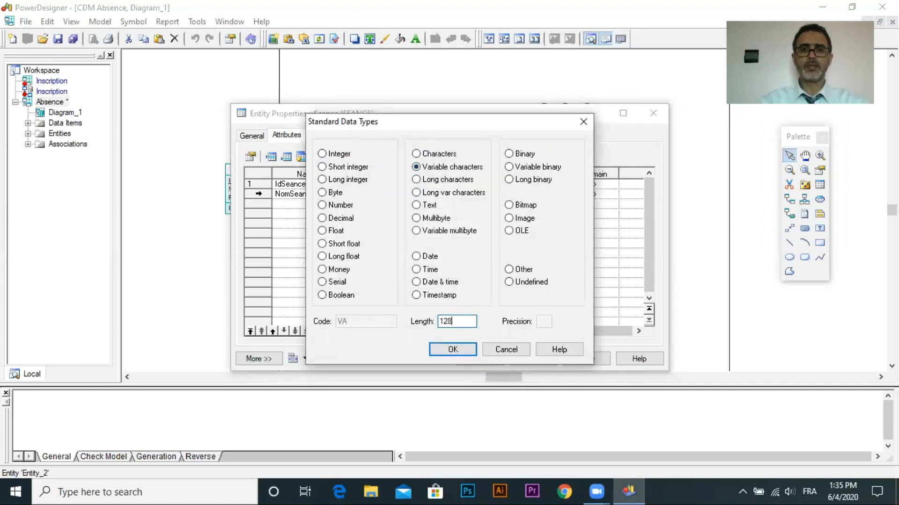
click(456, 347)
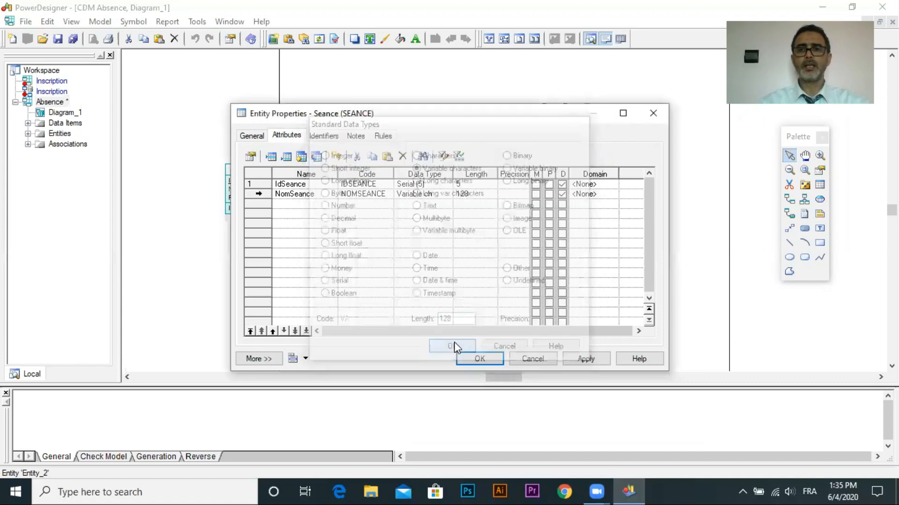
Step: Make IdSeance the mandatory primary identifier and NomSeance mandatory, and move the Seance entity clear of the association, opposite Etudiant
click(548, 183)
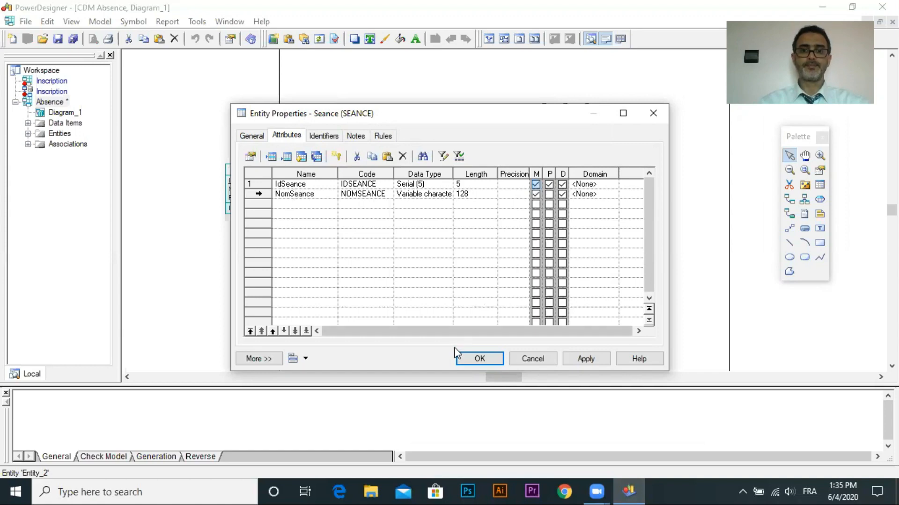
click(482, 360)
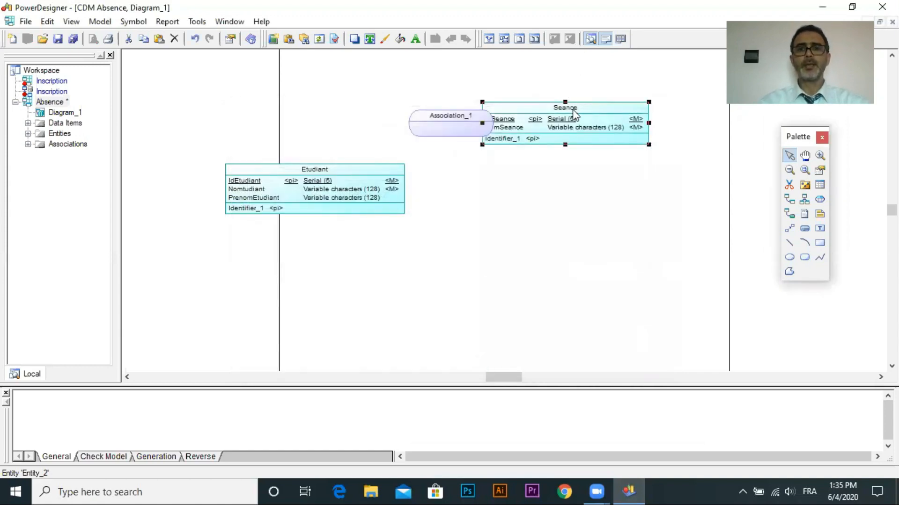
drag(569, 107, 612, 179)
Step: Rename the association as Absence and add the attribute DateAbsence to it
double_click(468, 116)
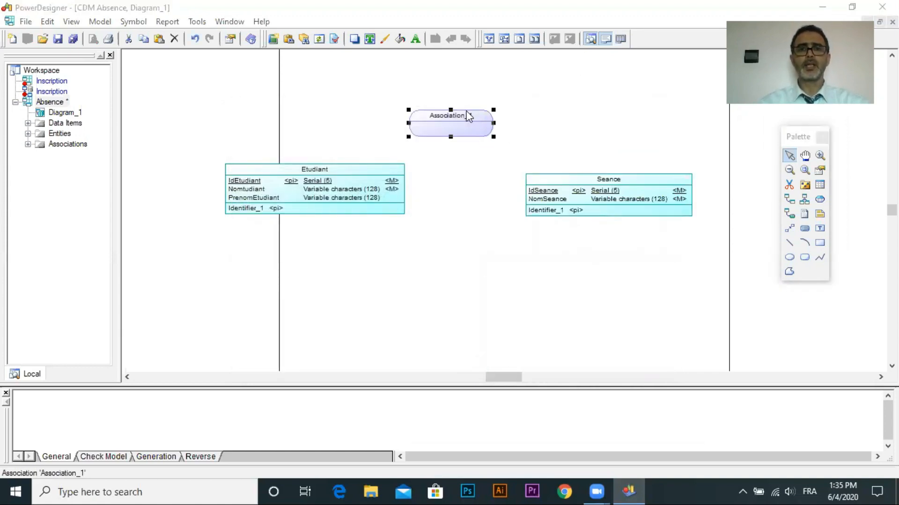
text(Absence)
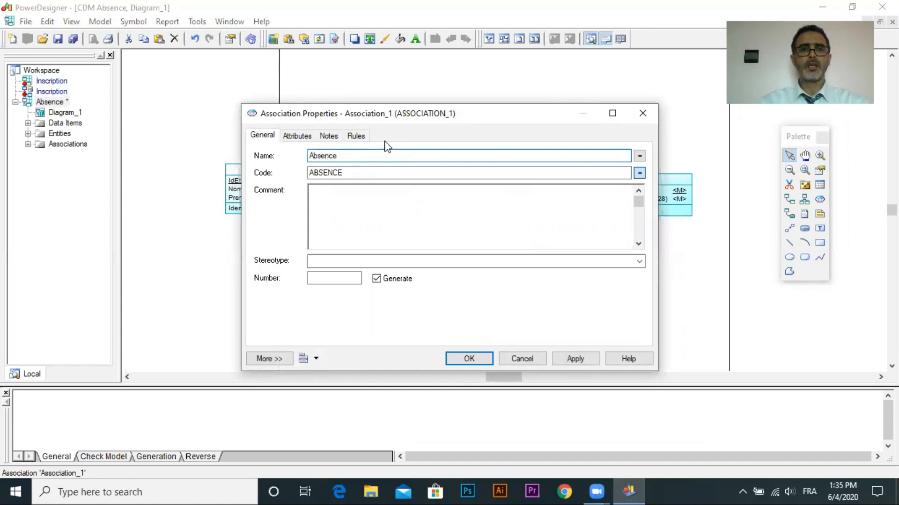
click(299, 136)
click(337, 184)
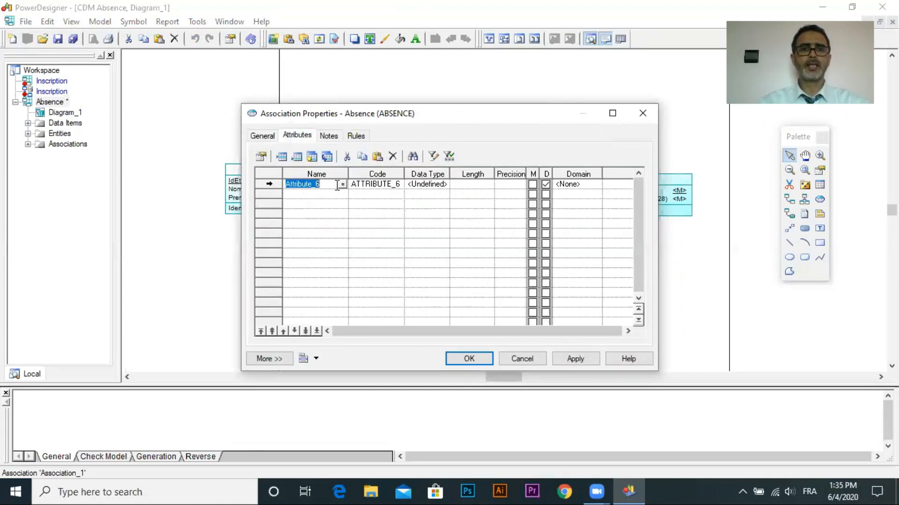
text(D)
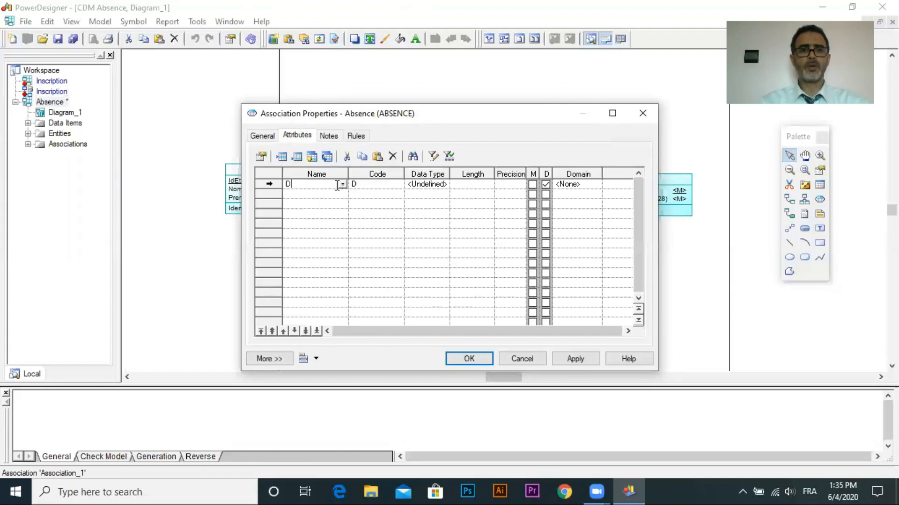
text(ateA)
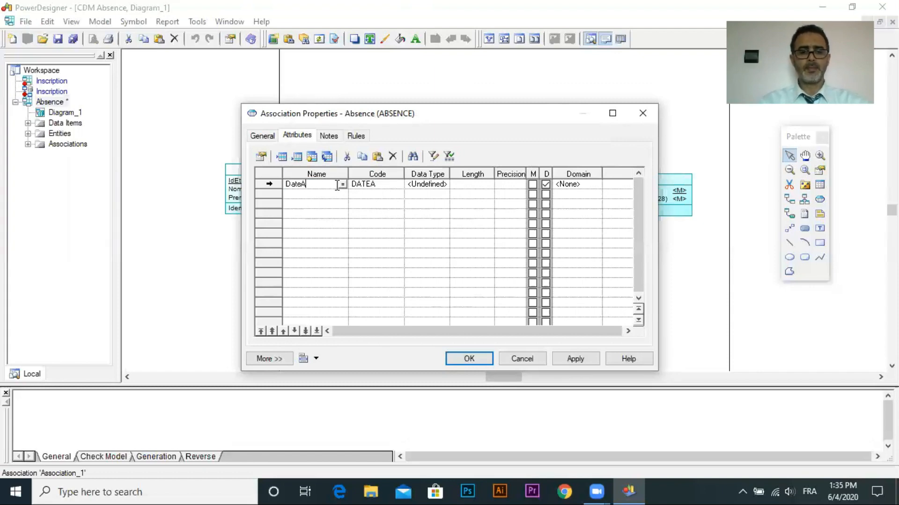
text(bsence)
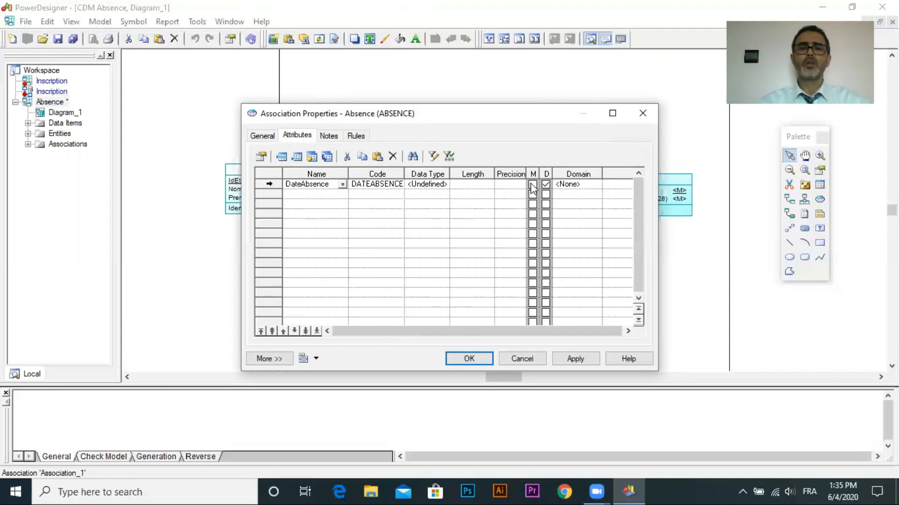
click(479, 359)
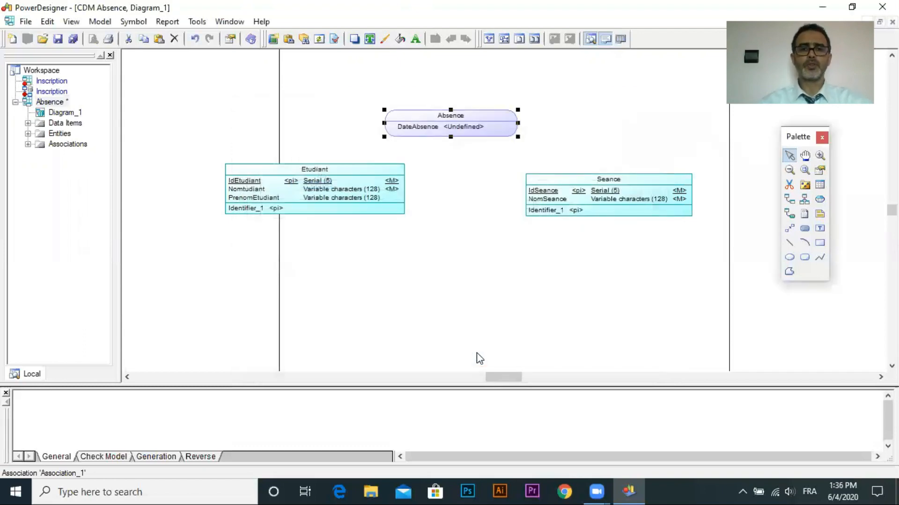
Step: Connect the Absence association to the Seance and Etudiant entities with association links
click(789, 214)
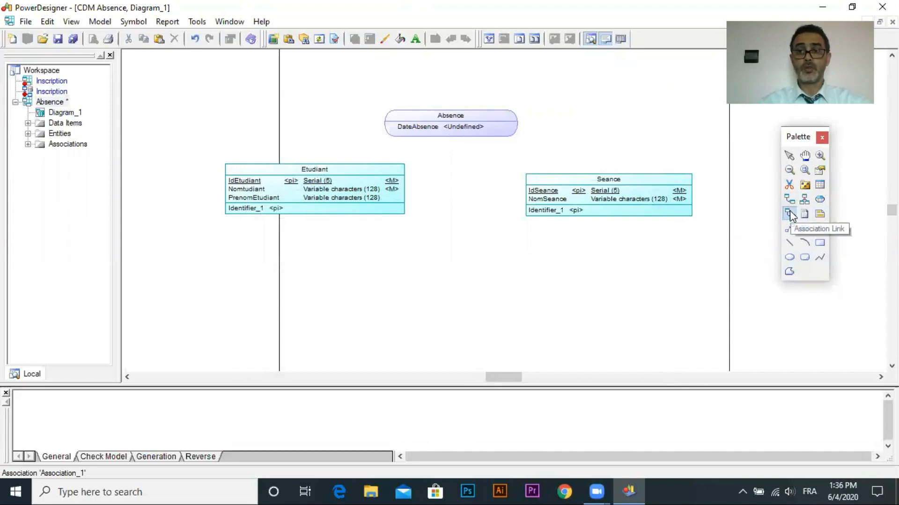
drag(508, 133, 575, 200)
drag(430, 115, 382, 202)
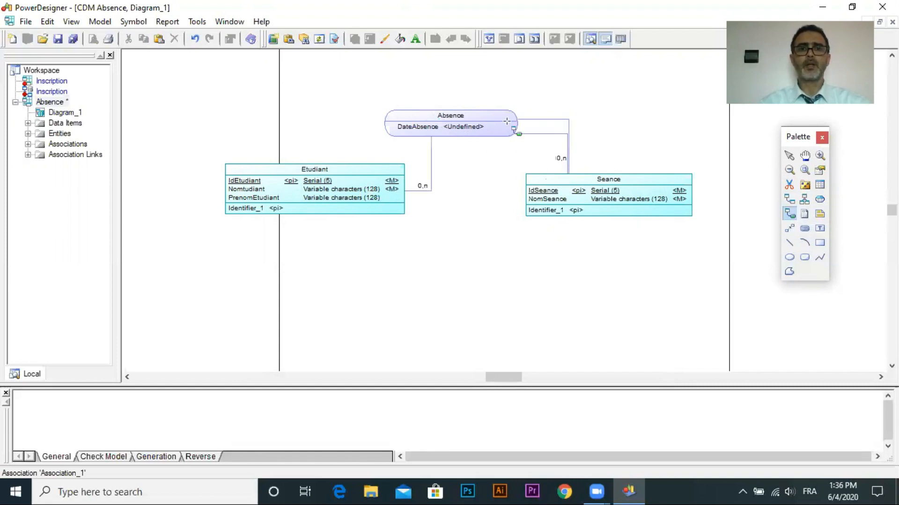
click(789, 156)
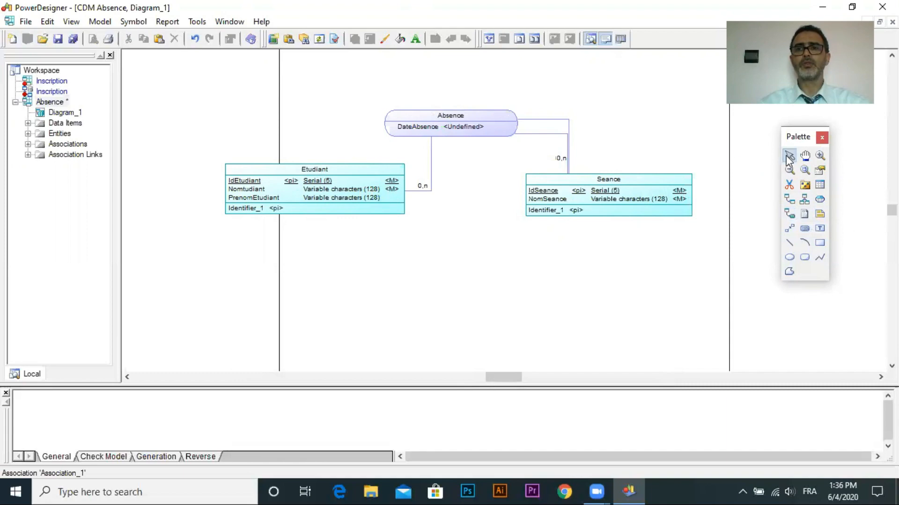
Step: Set the data type of the Absence association's DateAbsence attribute to Date
double_click(475, 133)
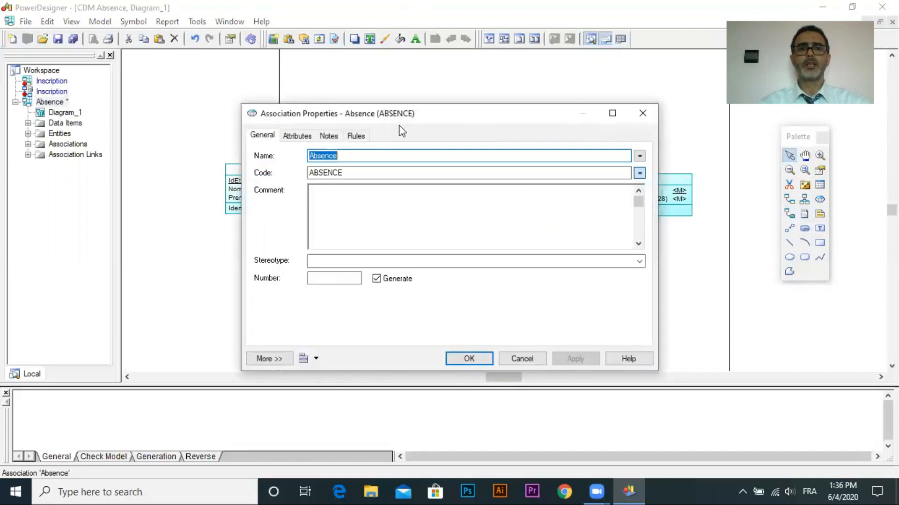
click(300, 136)
click(442, 185)
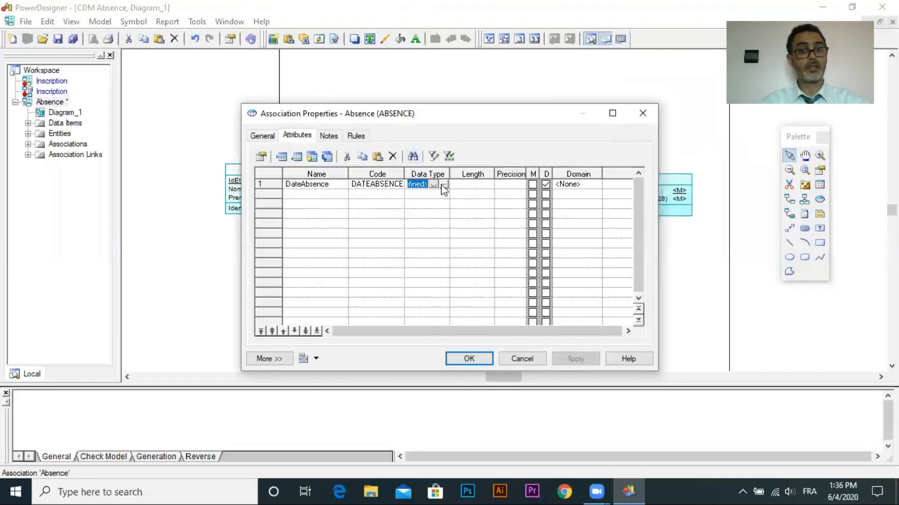
click(443, 185)
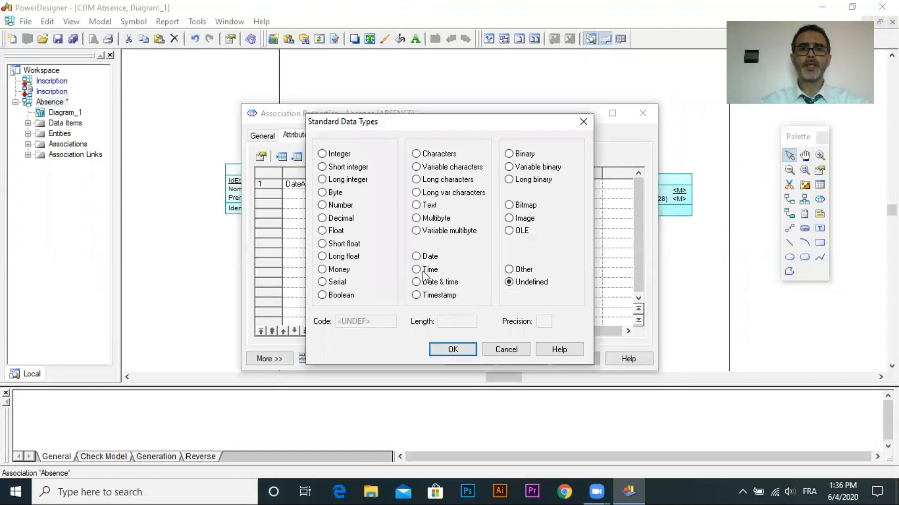
click(423, 257)
click(452, 350)
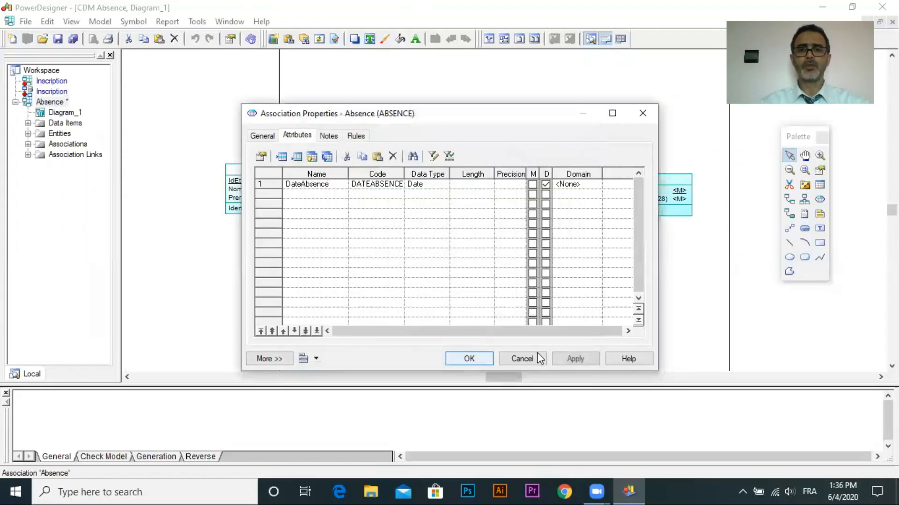
click(575, 359)
click(468, 359)
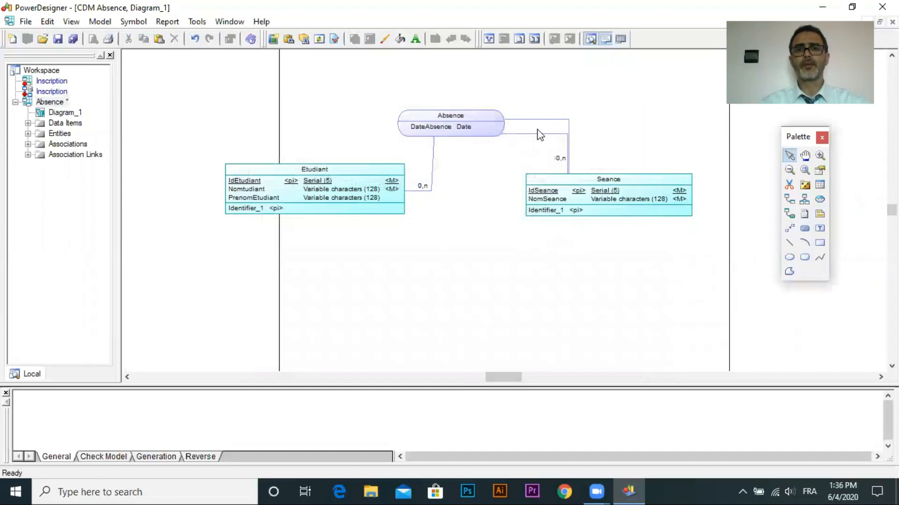
Step: Move the Absence association slightly up and delete the duplicate association link between Absence and Seance, including its object
drag(473, 131, 470, 115)
click(530, 122)
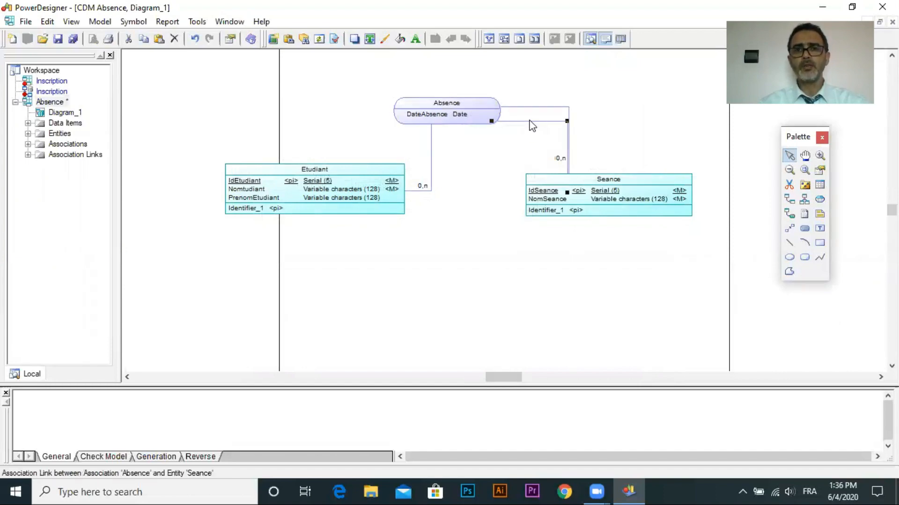
right_click(532, 126)
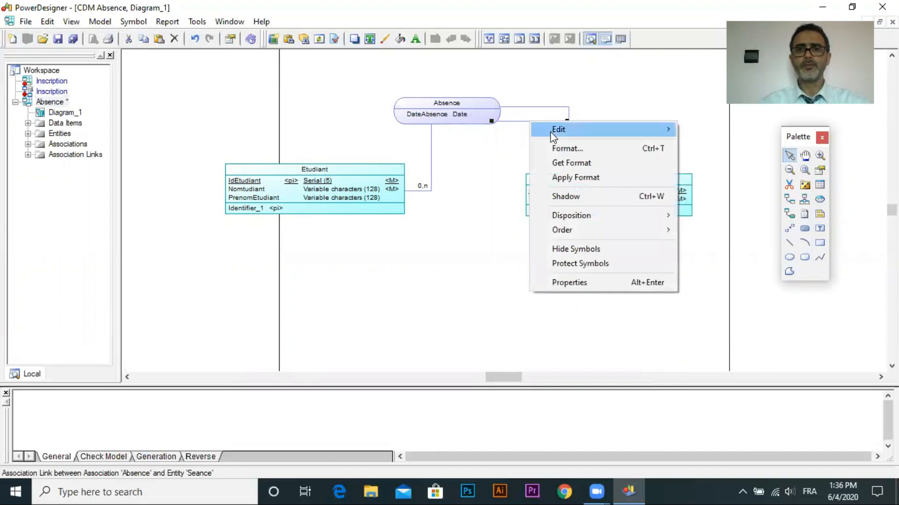
mouse_move(562, 129)
click(723, 155)
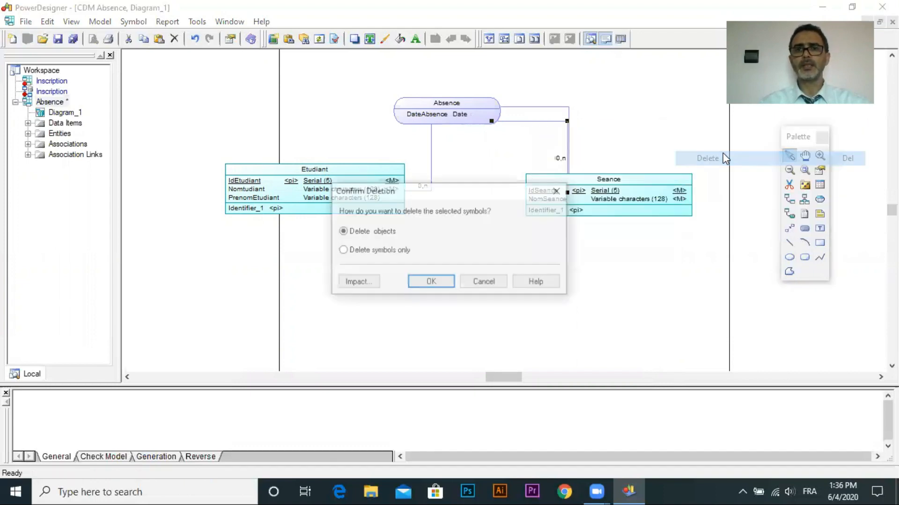
click(440, 281)
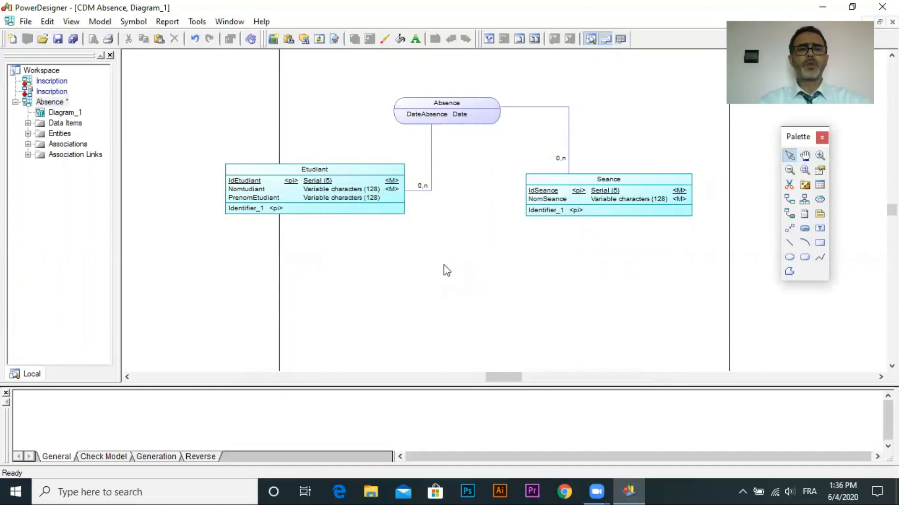
Step: Generate a new physical data model named Absence for Microsoft SQL Server 2008 from the conceptual model, and dismiss the result list
click(197, 21)
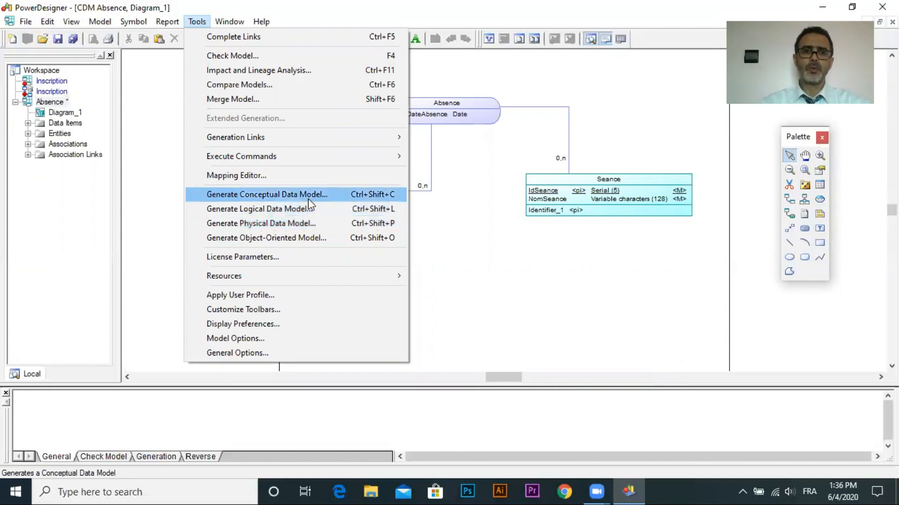
click(307, 224)
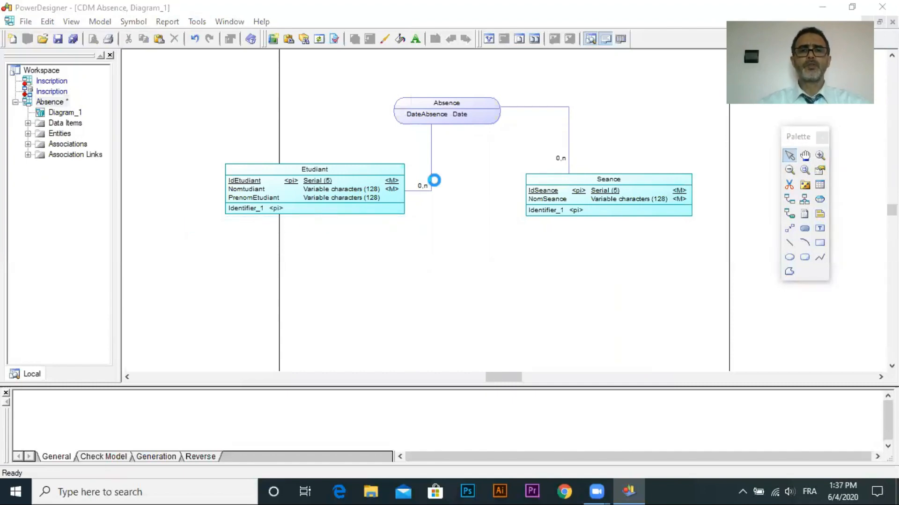
click(421, 166)
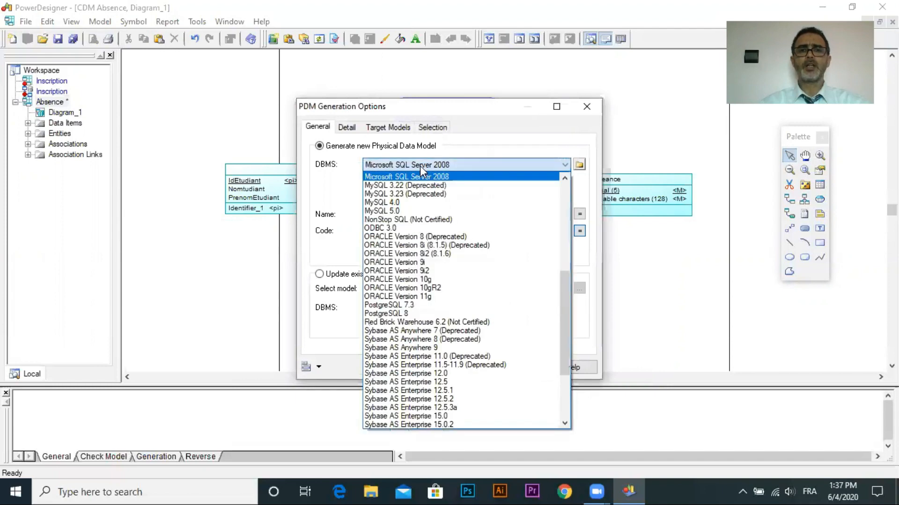
click(462, 160)
click(462, 164)
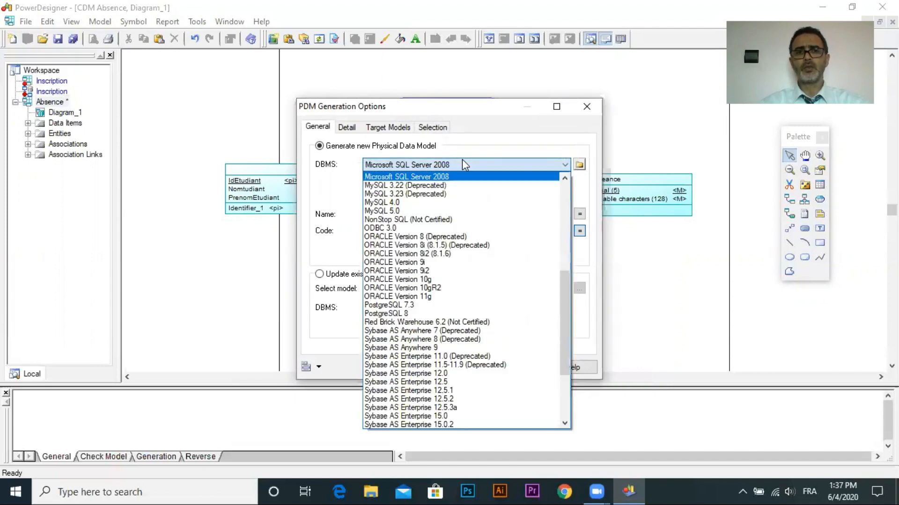
click(423, 166)
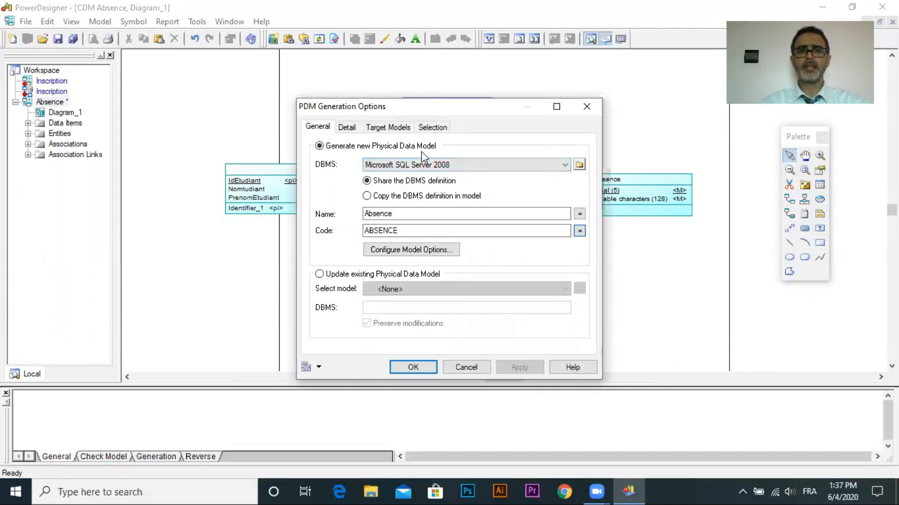
click(423, 165)
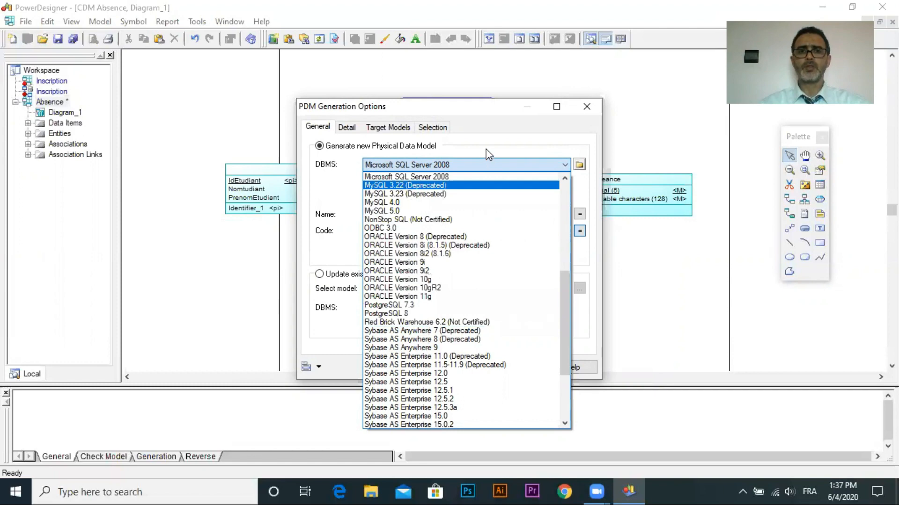
click(436, 159)
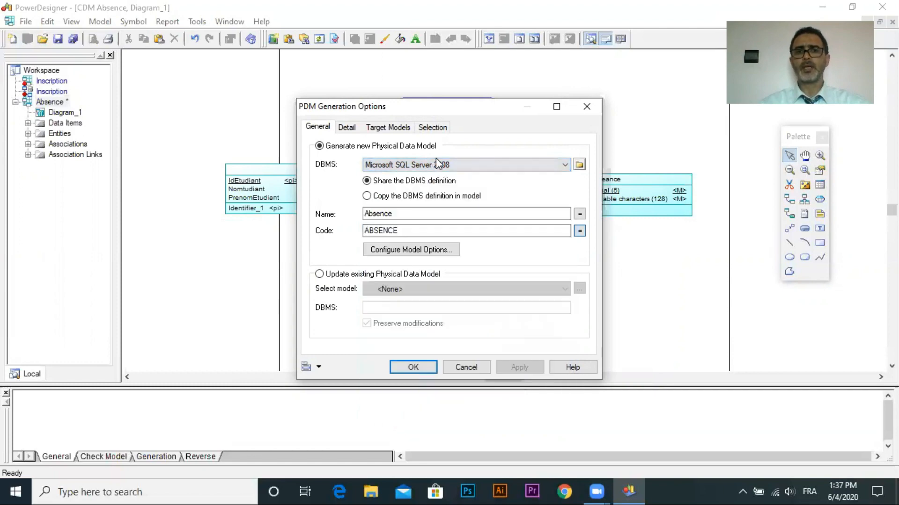
click(404, 217)
drag(404, 217, 353, 220)
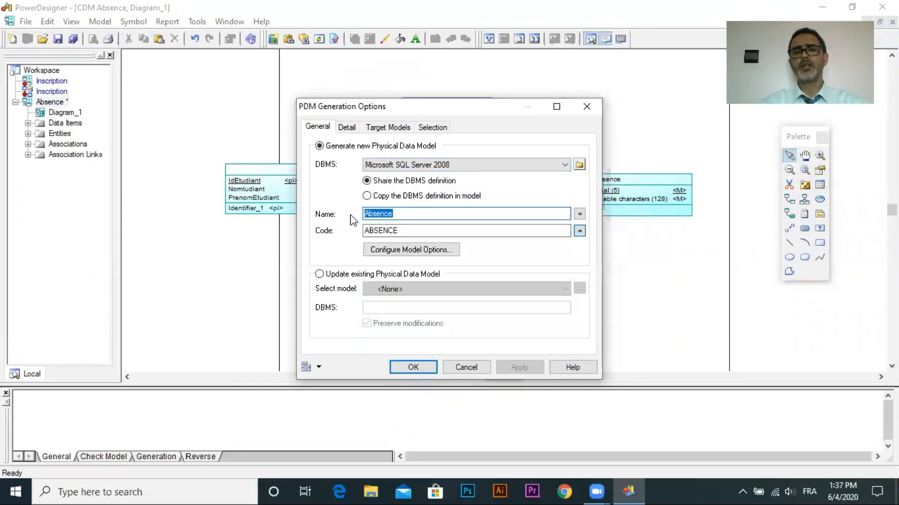
click(395, 367)
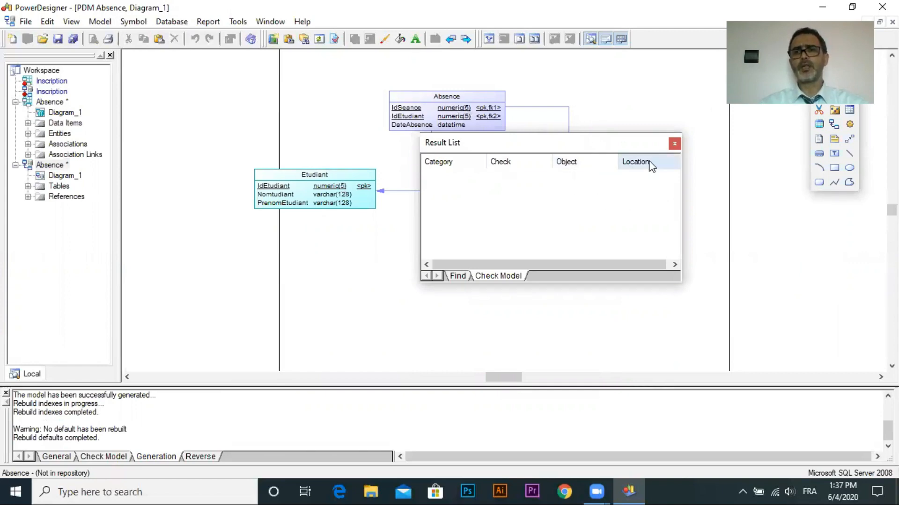
click(674, 143)
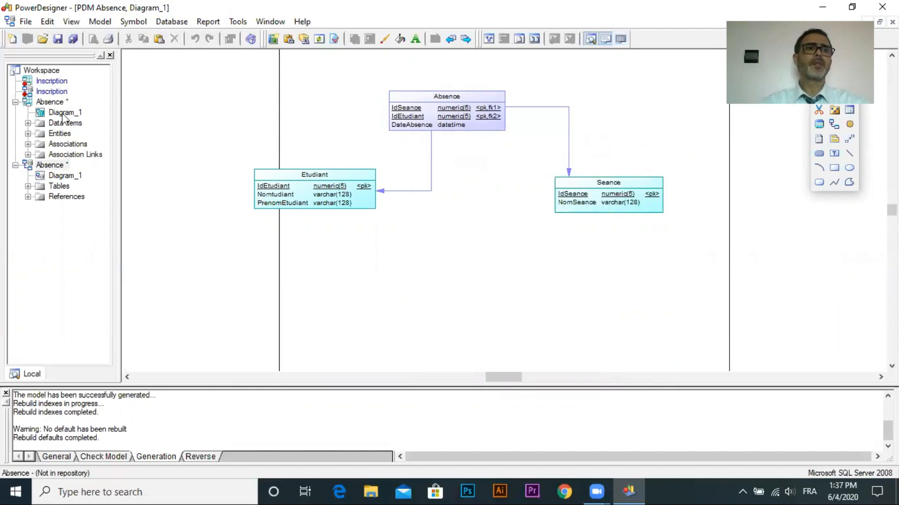
Step: Compare the conceptual and physical diagrams of Absence, including the database commands offered for the physical model
double_click(39, 113)
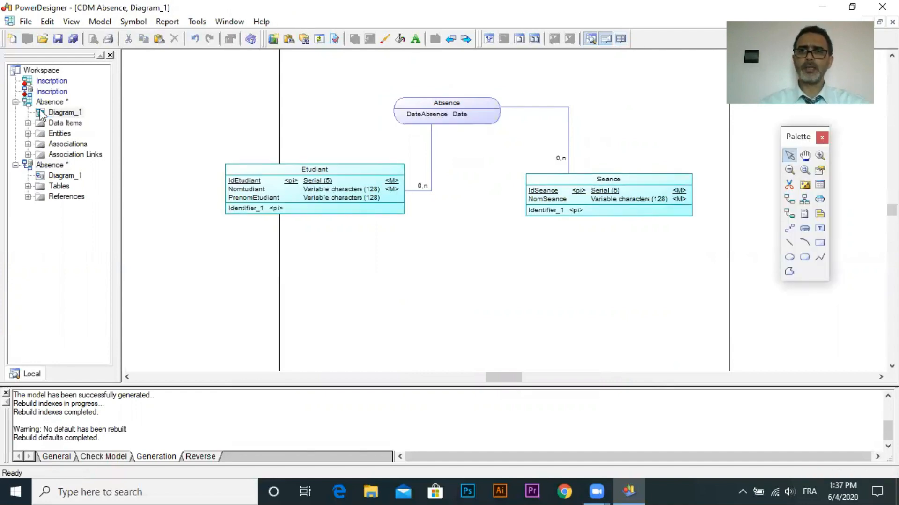
double_click(40, 176)
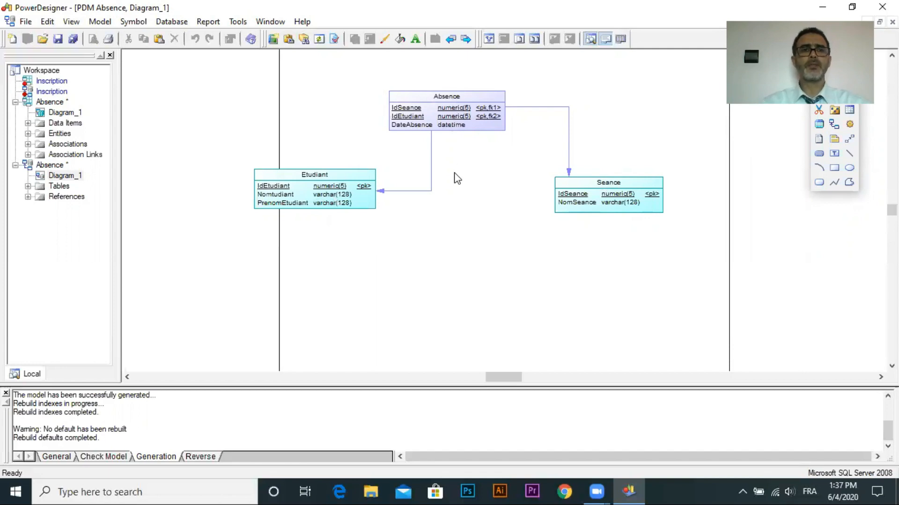
click(174, 22)
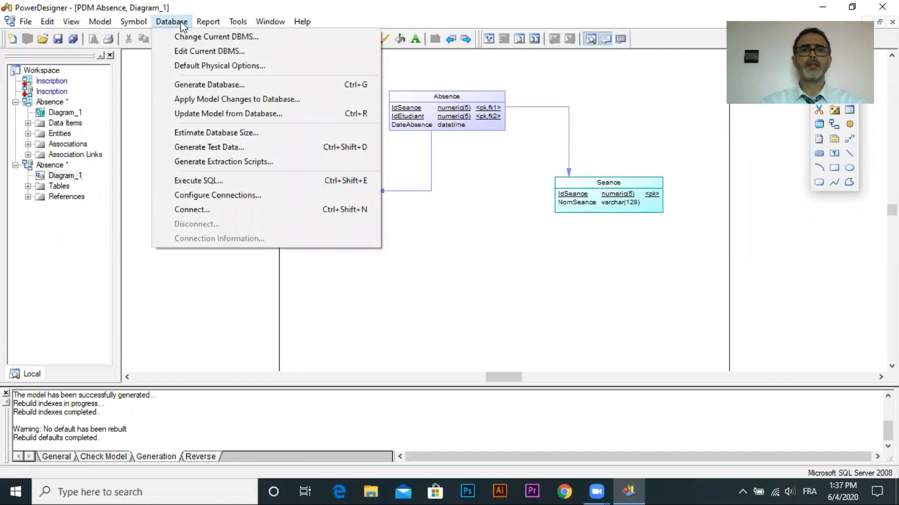
click(184, 23)
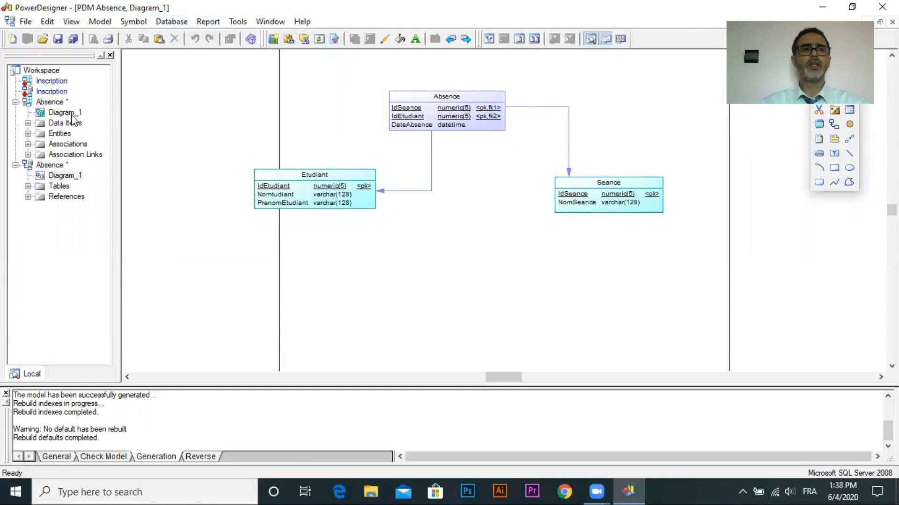
double_click(46, 114)
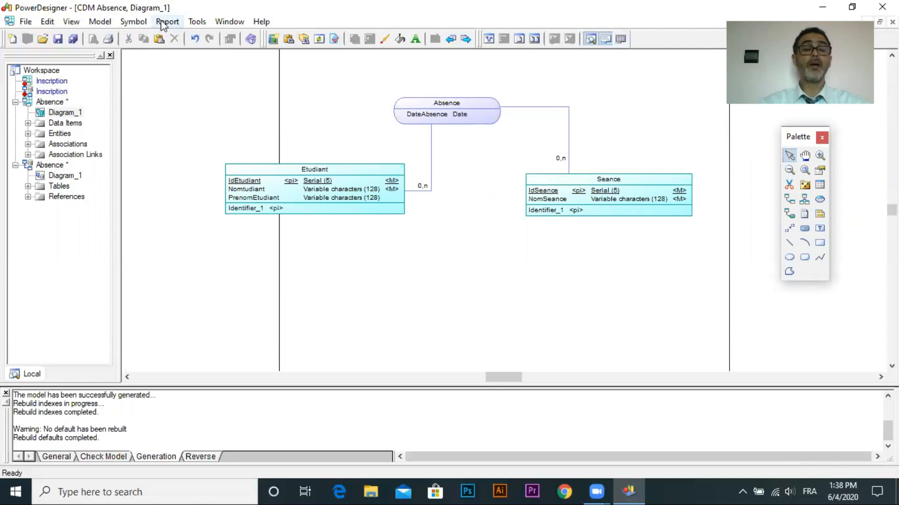
double_click(41, 177)
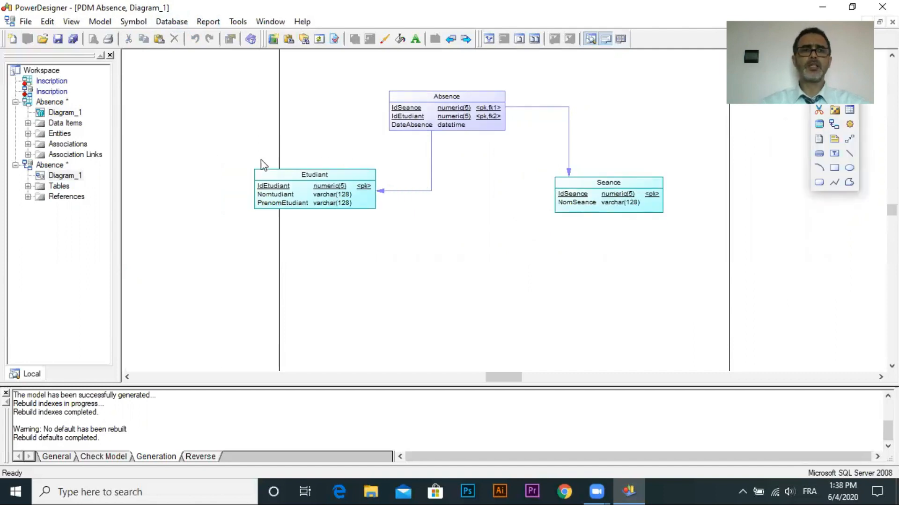
Step: Generate the physical model's database creation script as a single file named Absence.sql in the Desktop directory
click(171, 21)
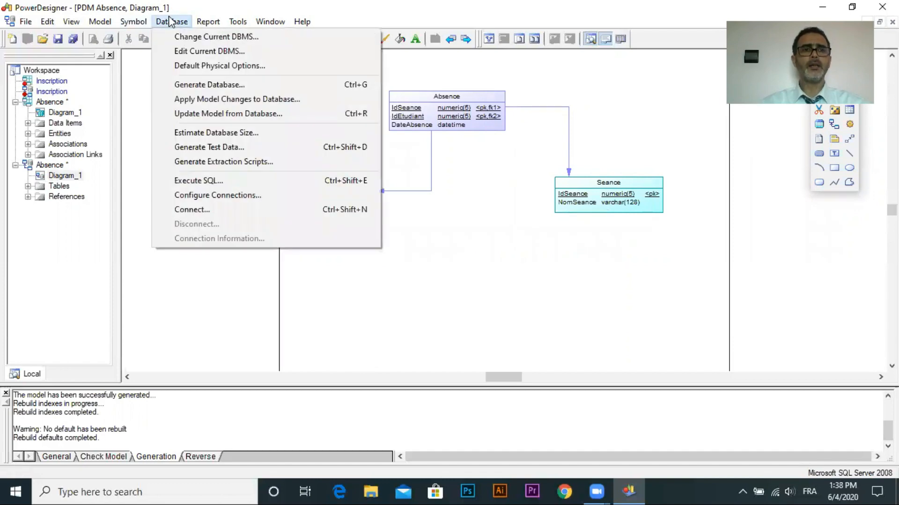
click(236, 87)
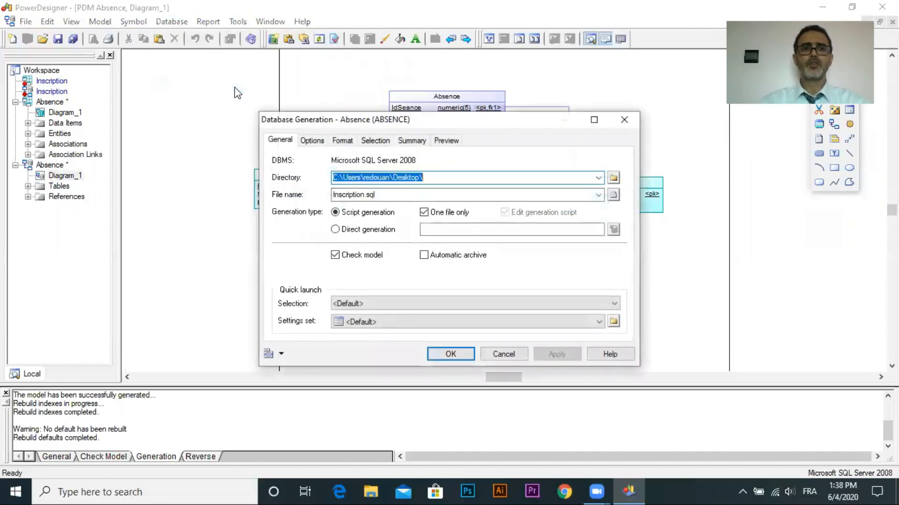
click(483, 180)
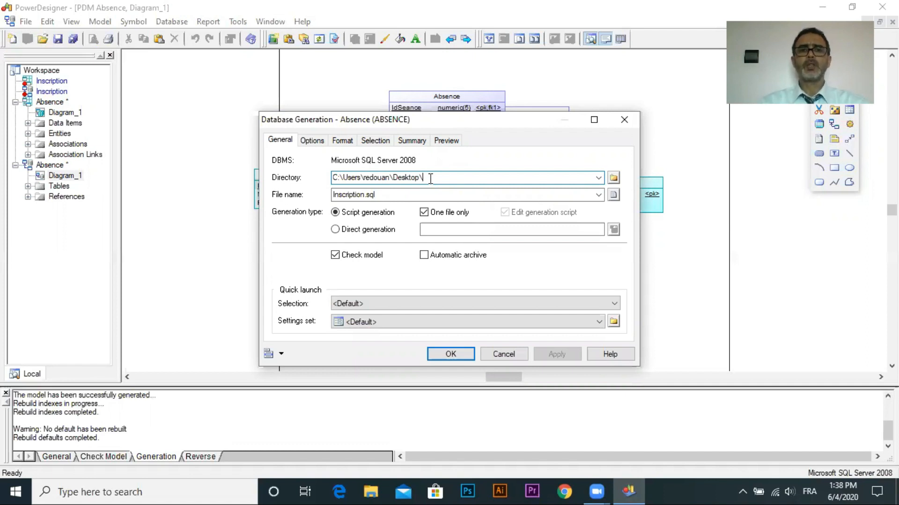
double_click(387, 196)
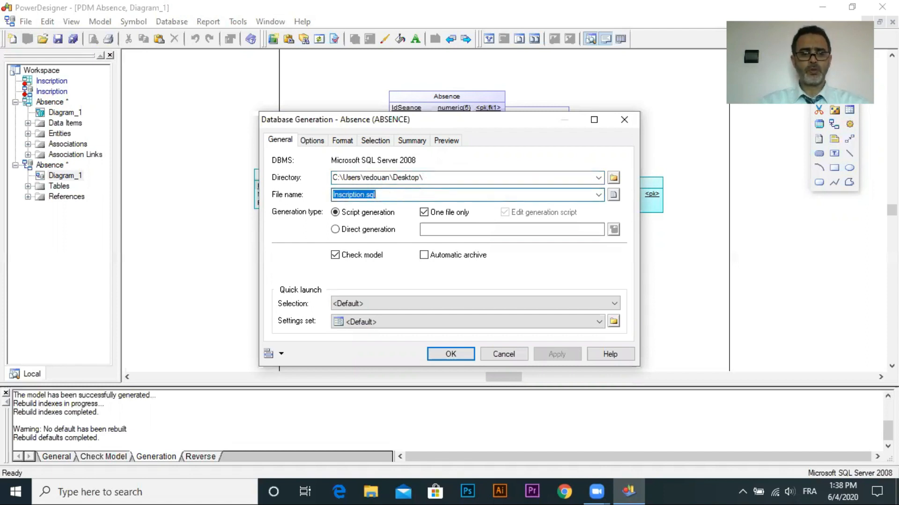
text(Absence.s)
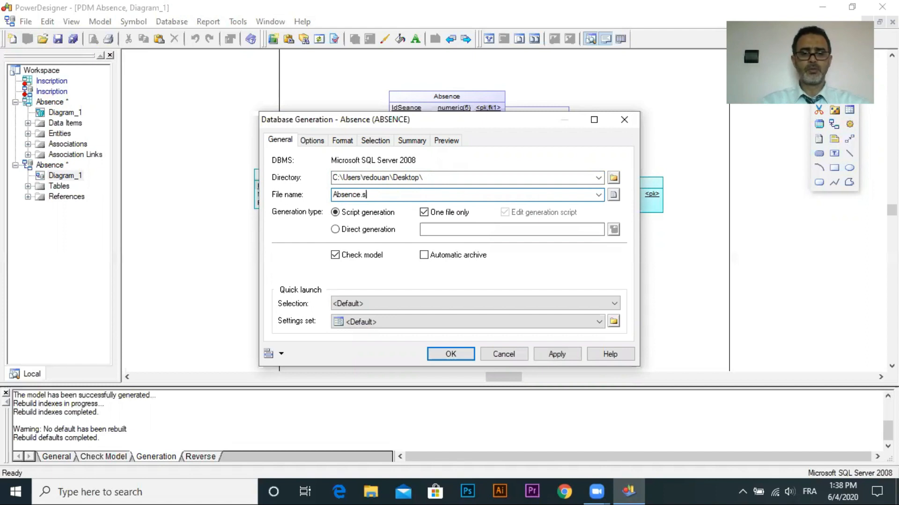
text(ql)
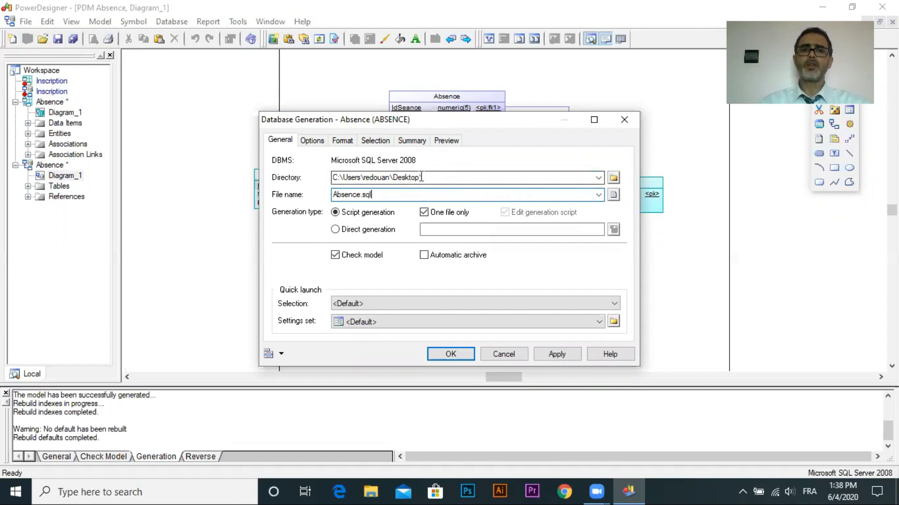
click(461, 355)
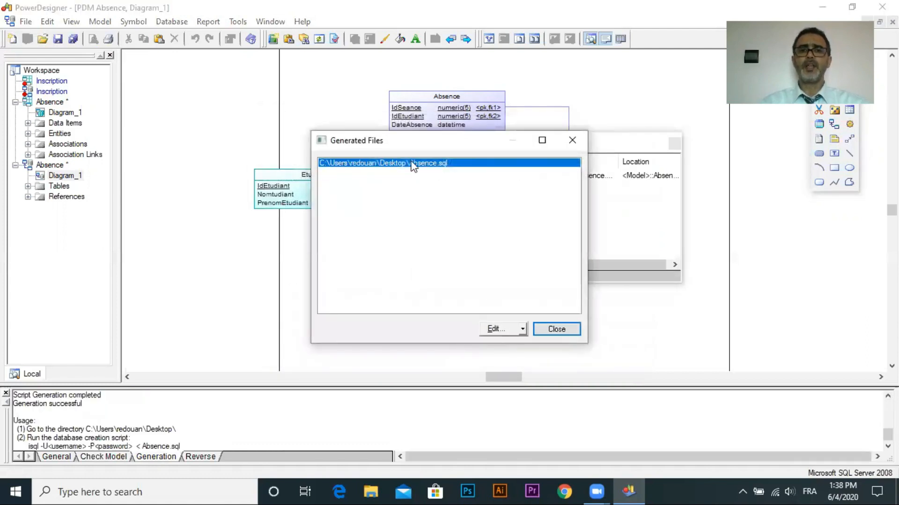
Step: Open the generated Absence.sql script, review its table and index statements, and close it along with the generation result windows
click(502, 331)
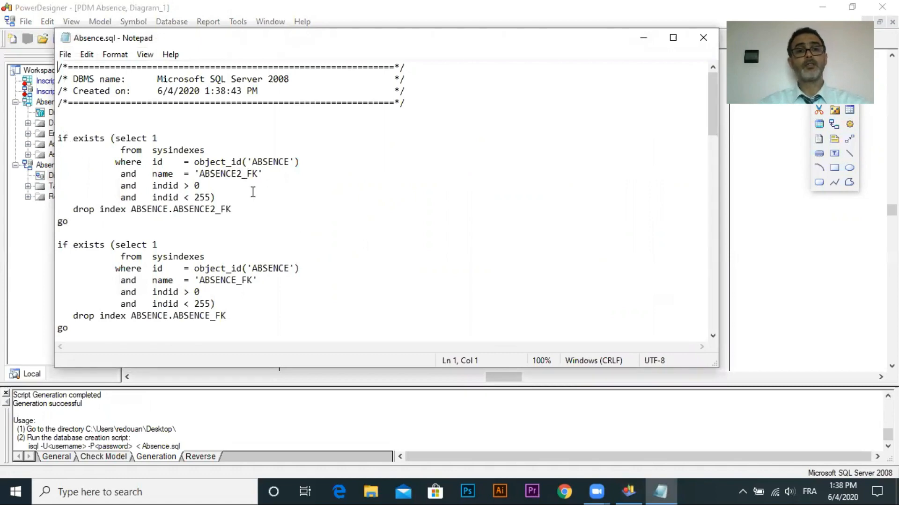
drag(714, 117, 711, 246)
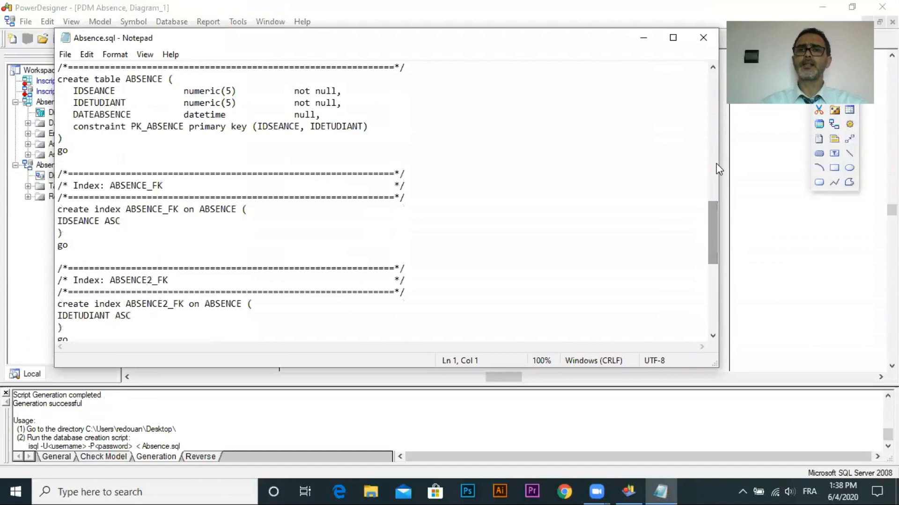
click(703, 37)
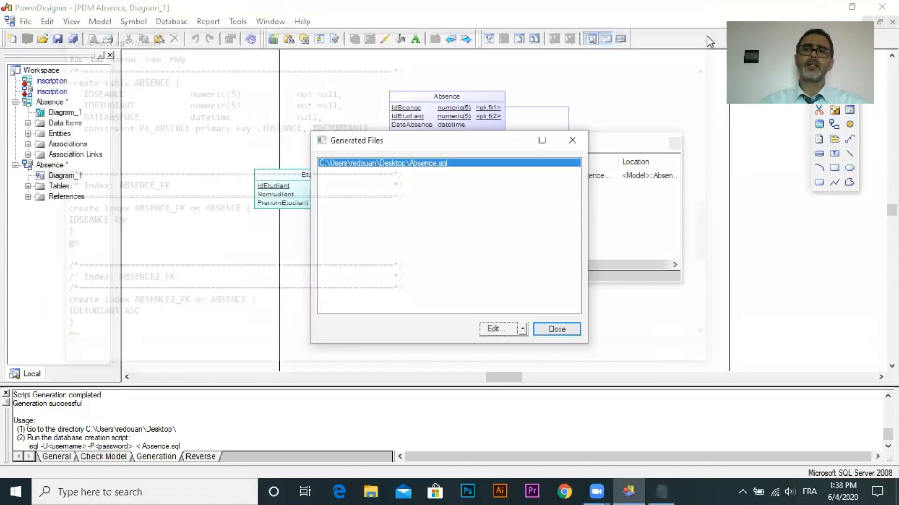
click(573, 138)
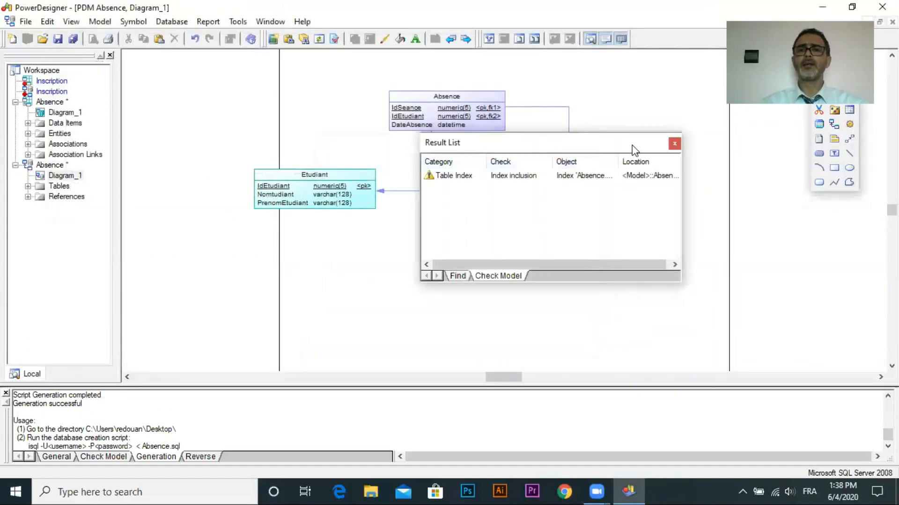
click(674, 144)
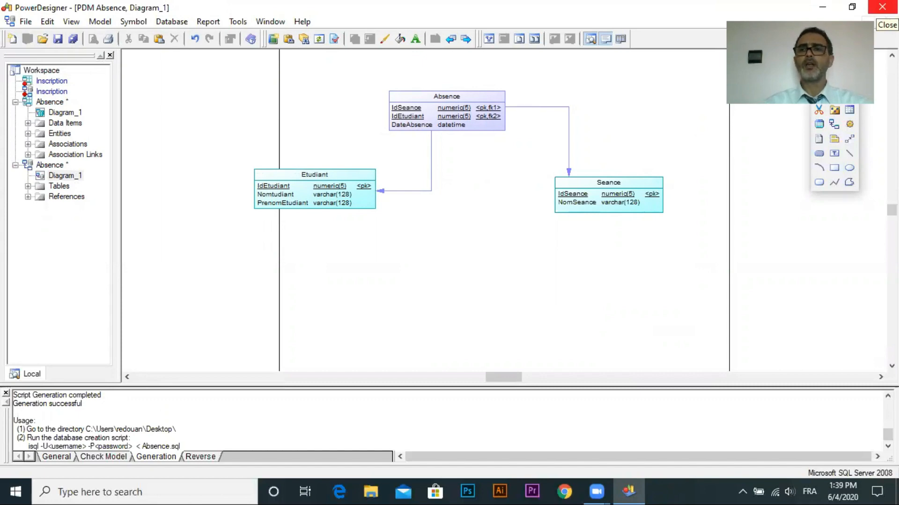
Step: Close PowerDesigner without saving the workspace or any of the changed models
click(882, 7)
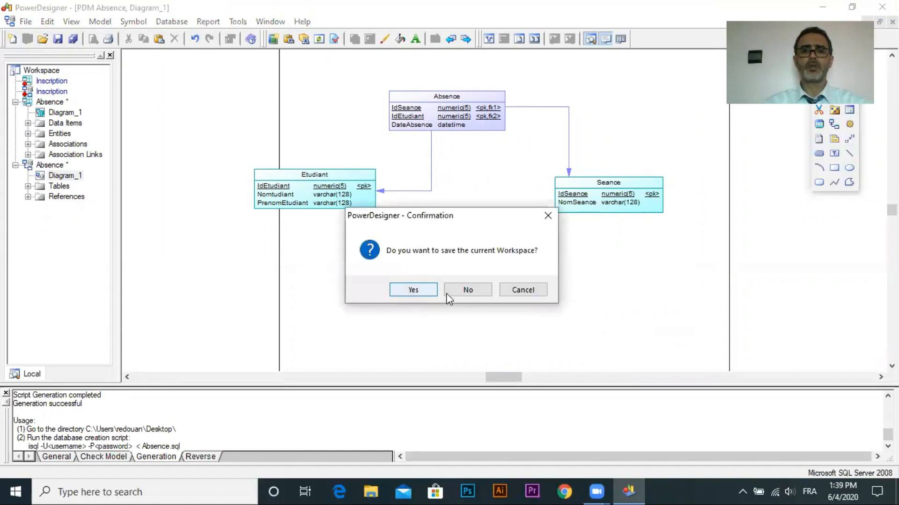
click(476, 293)
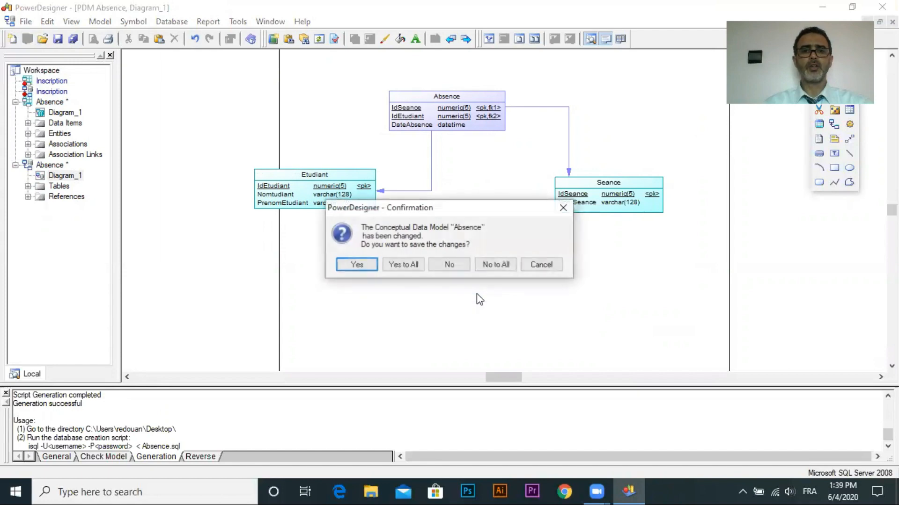
click(492, 265)
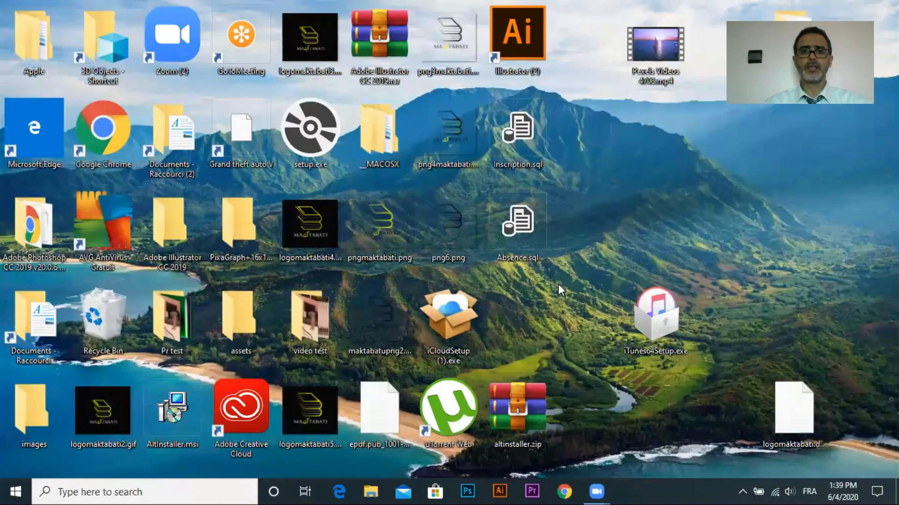
Step: Move the Absence.sql file to a free area of the desktop and launch Microsoft SQL Server Management Studio 18
drag(524, 224, 790, 175)
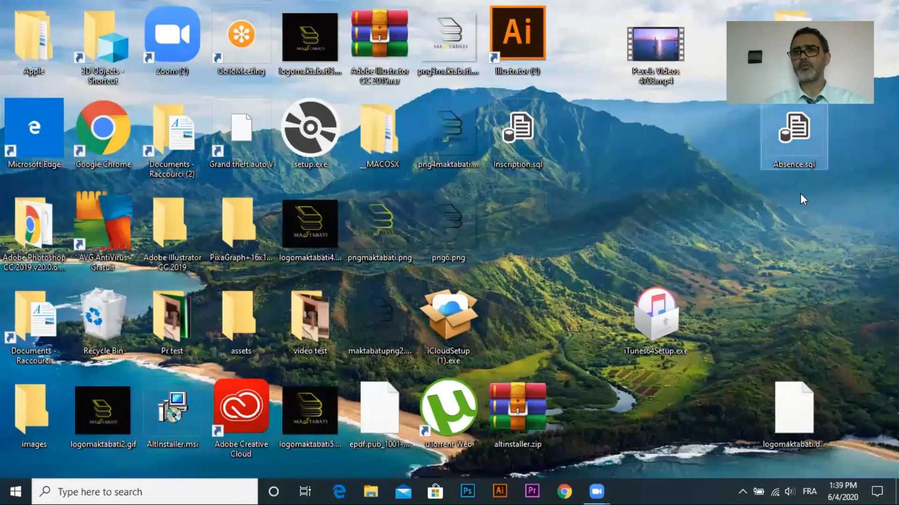
click(191, 490)
text(sql)
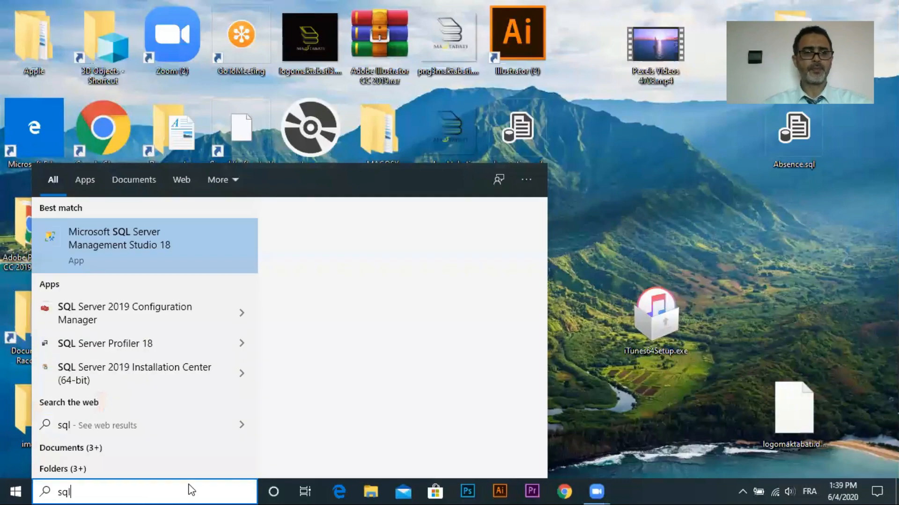
click(136, 237)
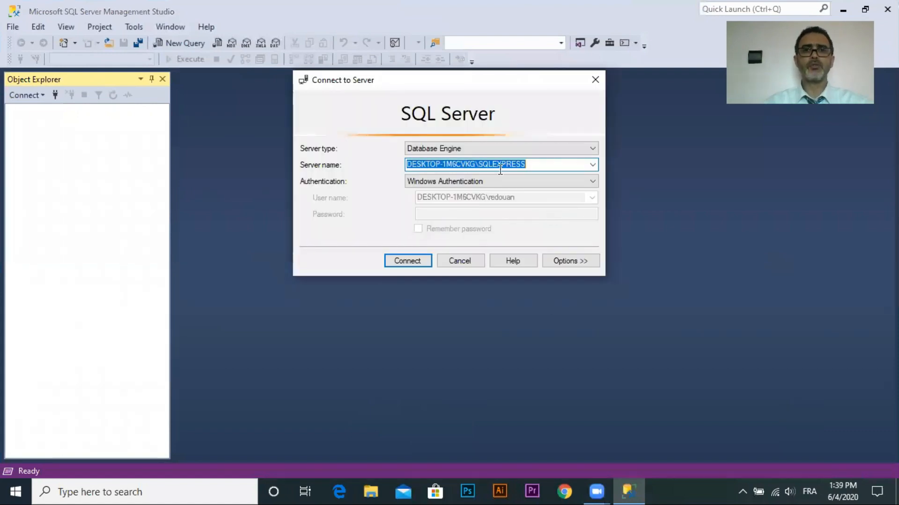
Step: Connect to the local SQLEXPRESS Database Engine server using Windows Authentication
click(548, 163)
drag(548, 162, 442, 164)
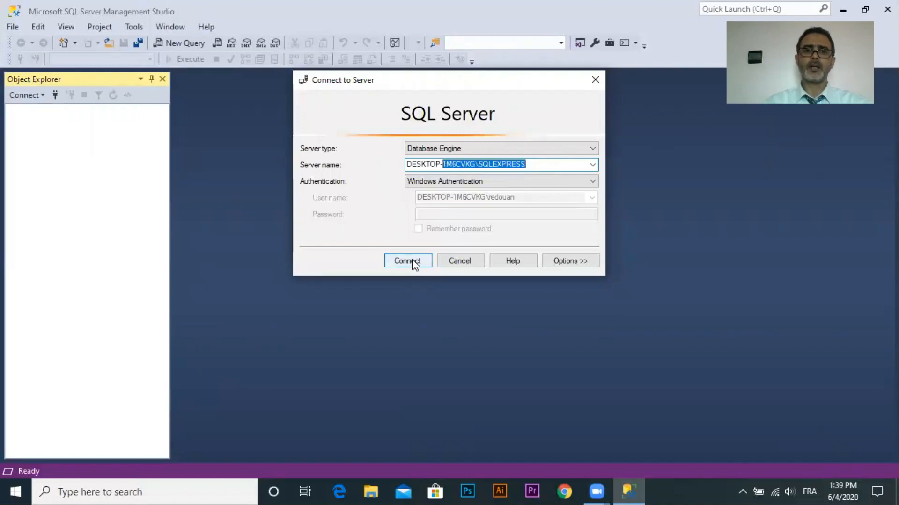
click(414, 262)
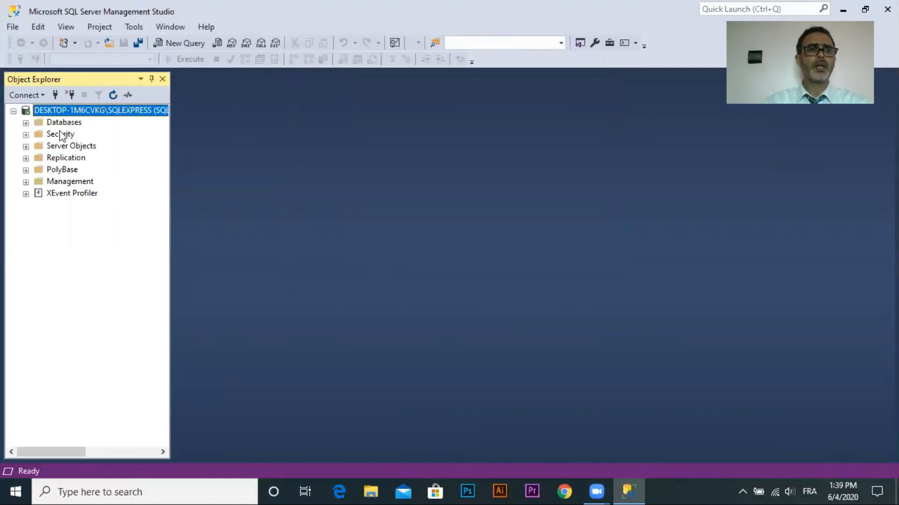
Step: Create a new database named Absence with the default owner and file settings on the connected server
click(26, 123)
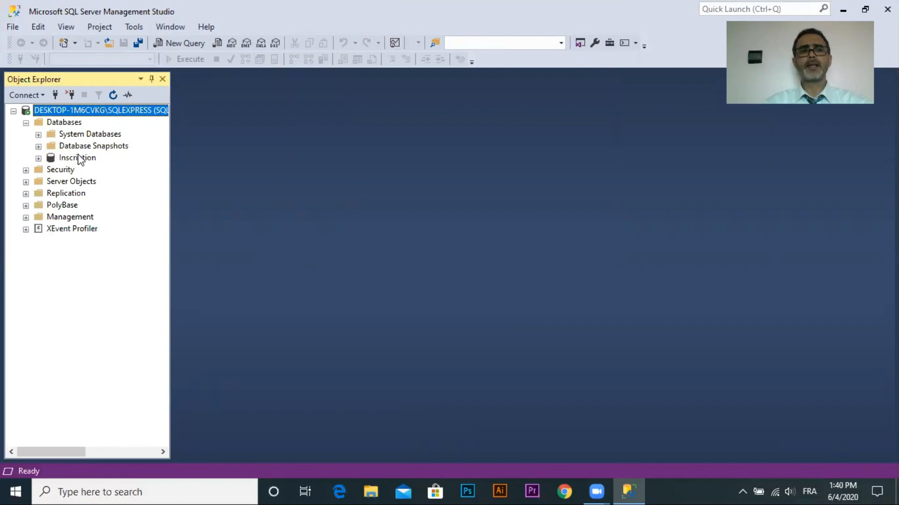
right_click(67, 122)
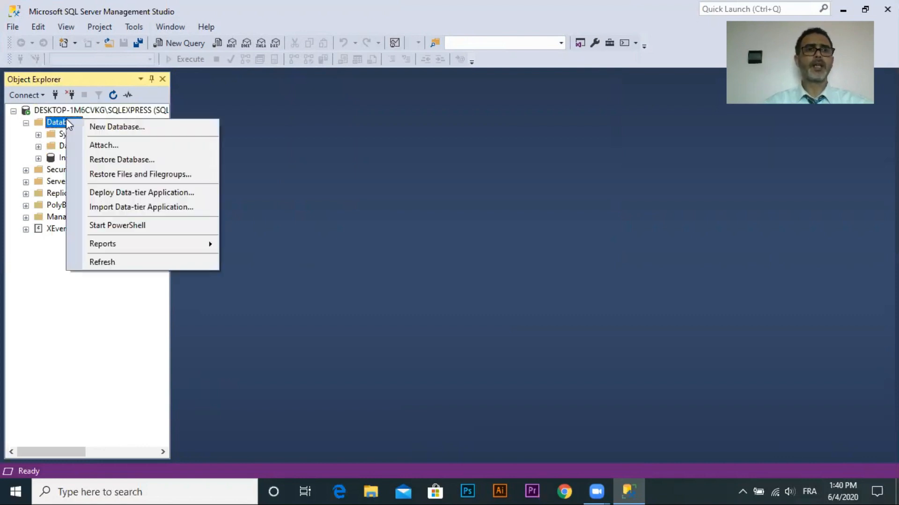
click(124, 126)
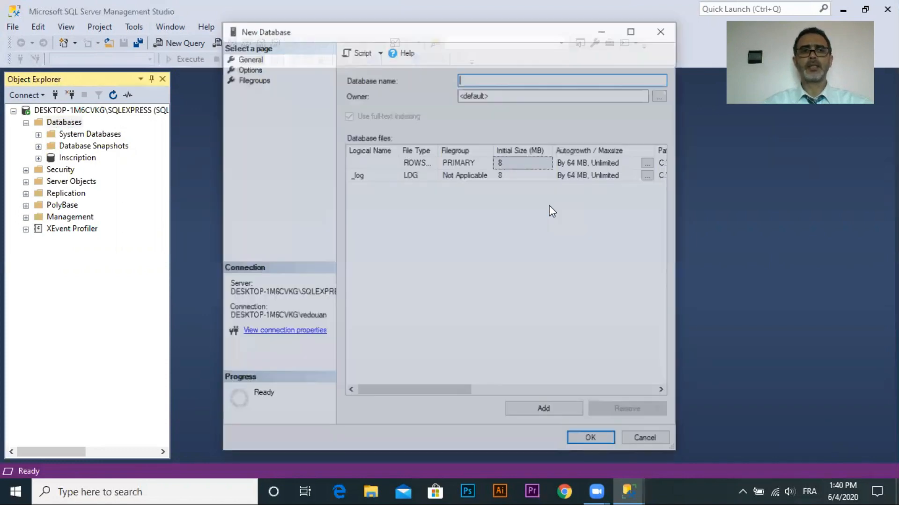
text(absence)
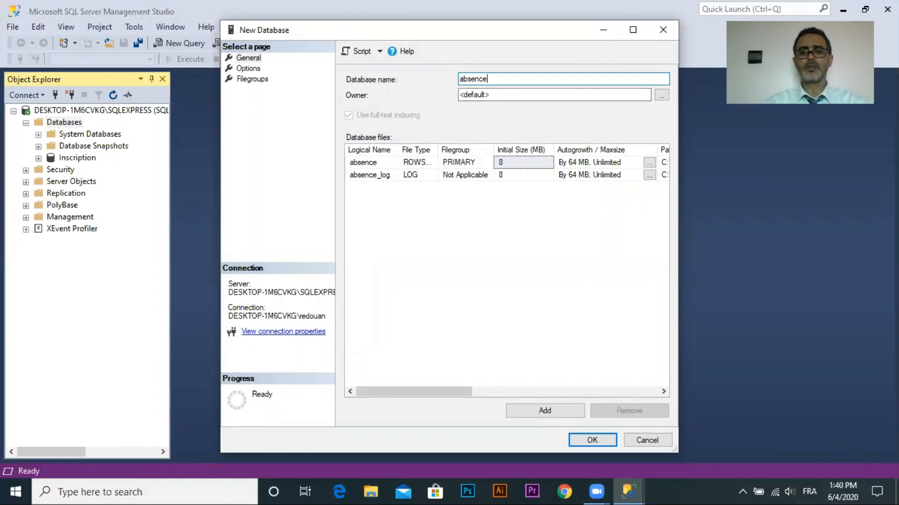
key(Home)
key(Delete)
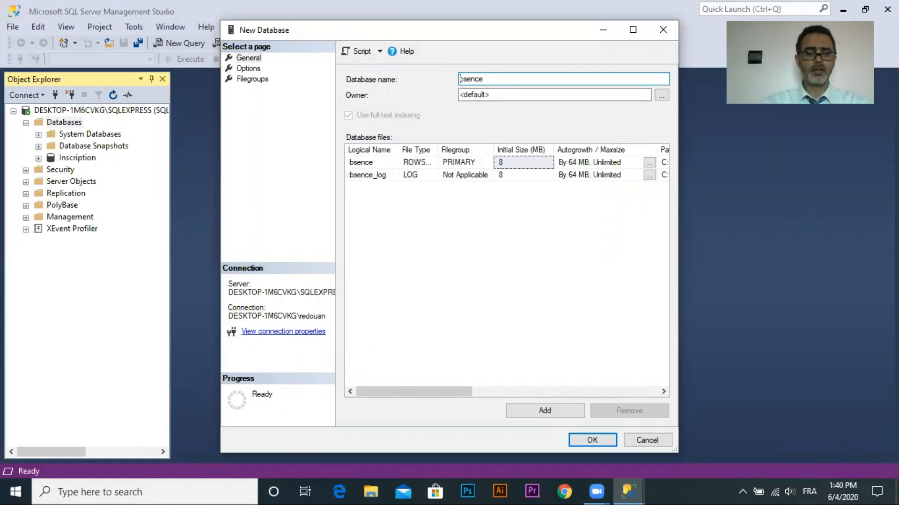
text(A)
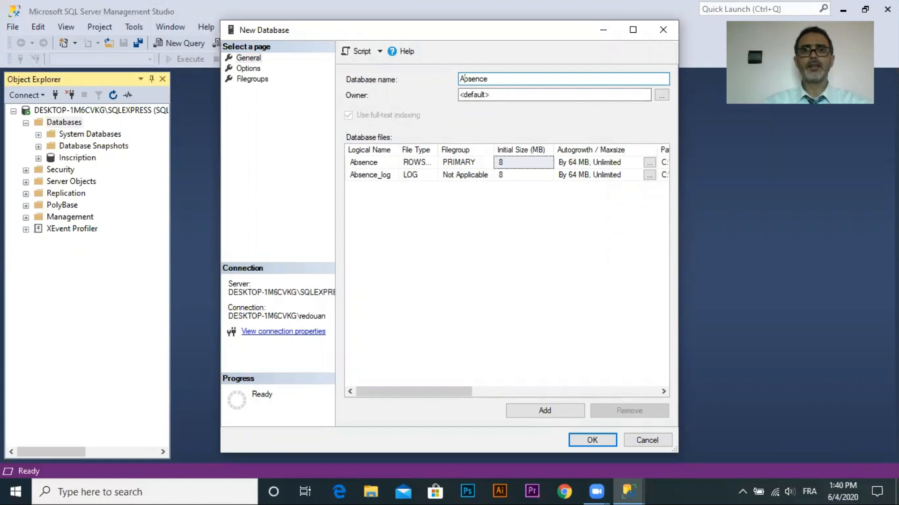
click(592, 443)
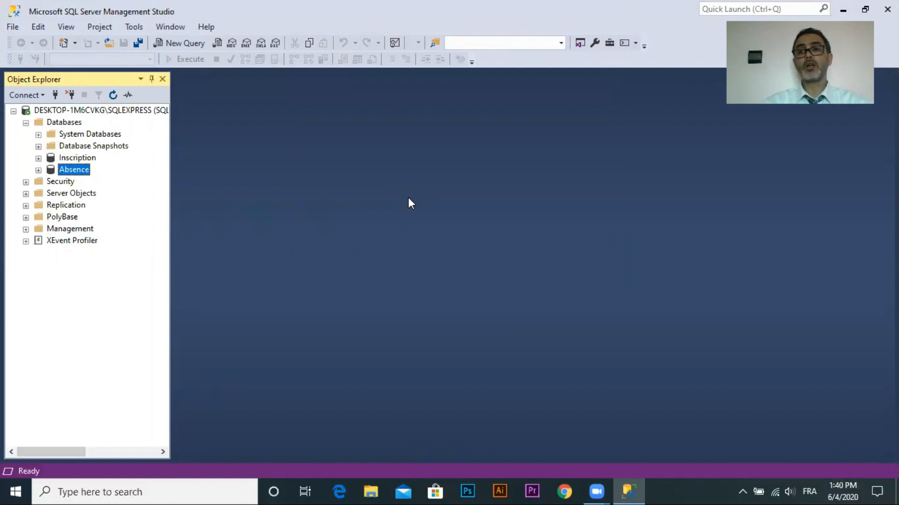
Step: Expand the Absence database down to its table folders and start a new query with Absence as the active database
click(37, 171)
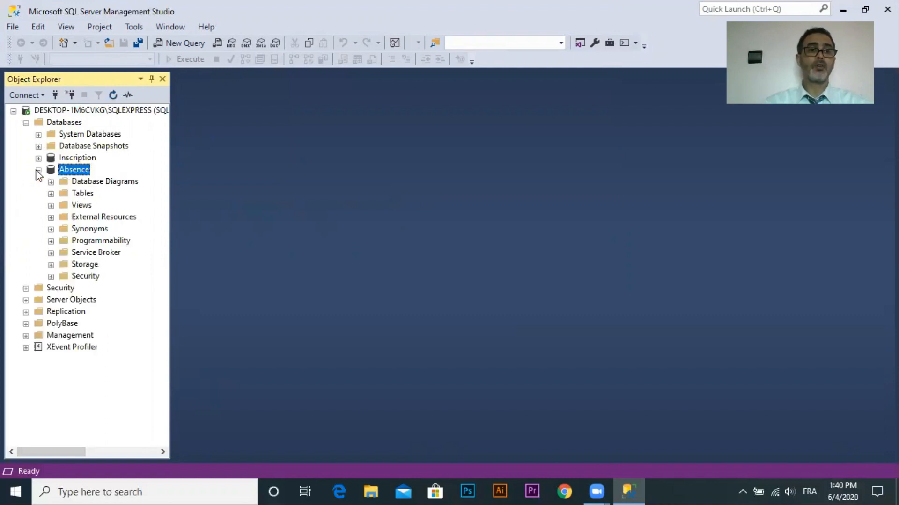
click(51, 194)
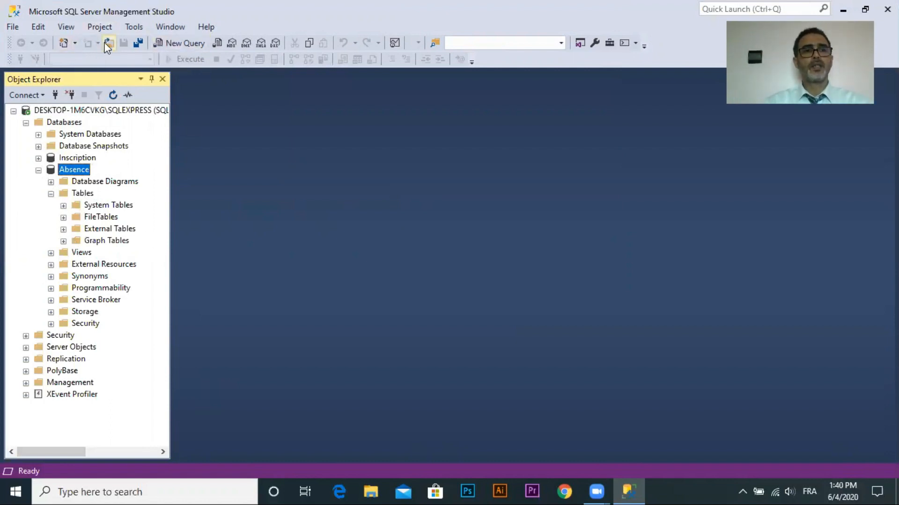
click(176, 43)
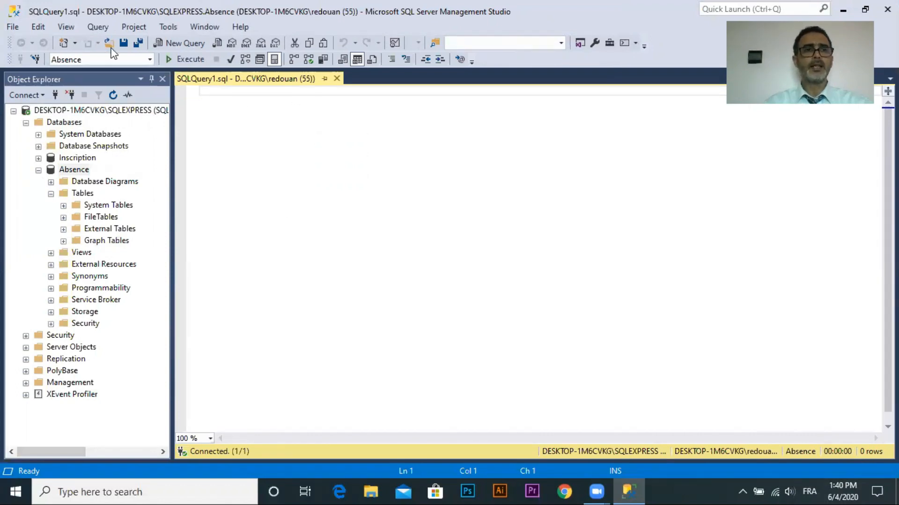
click(150, 61)
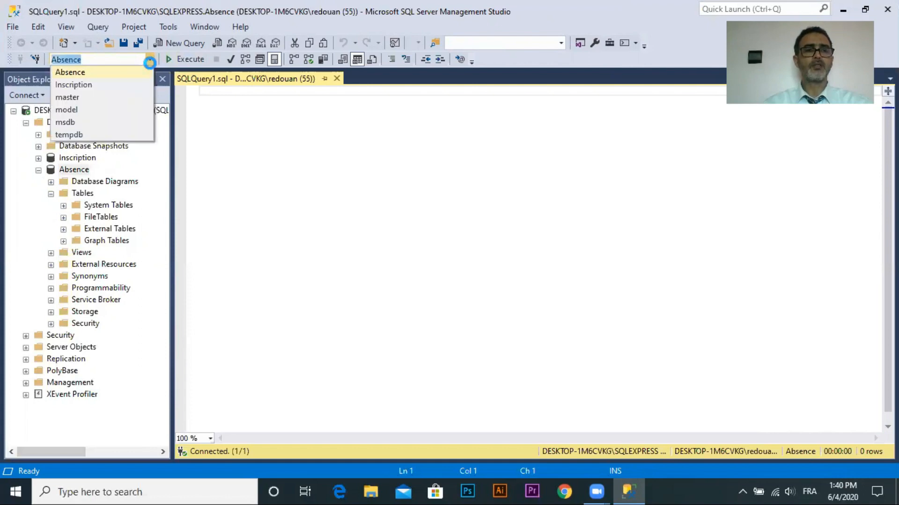
click(71, 73)
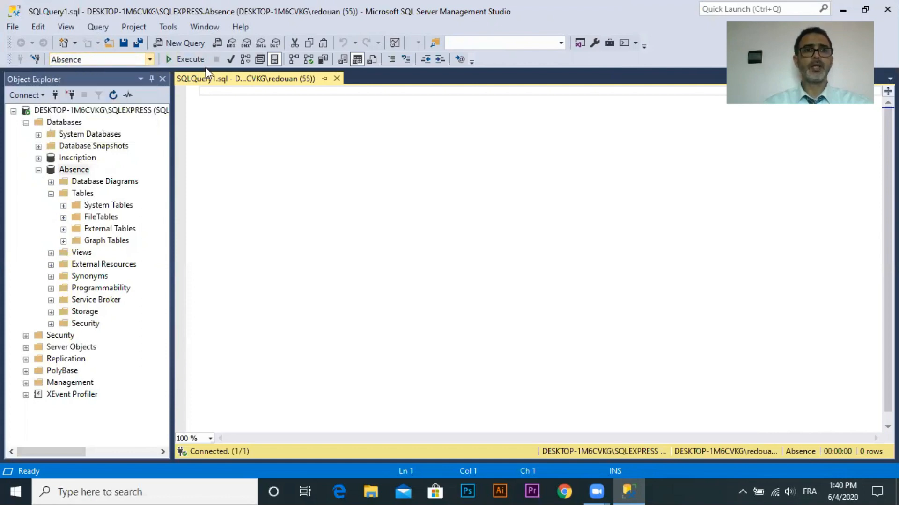
Step: Open the Absence.sql script from the Desktop folder in the query editor
click(110, 43)
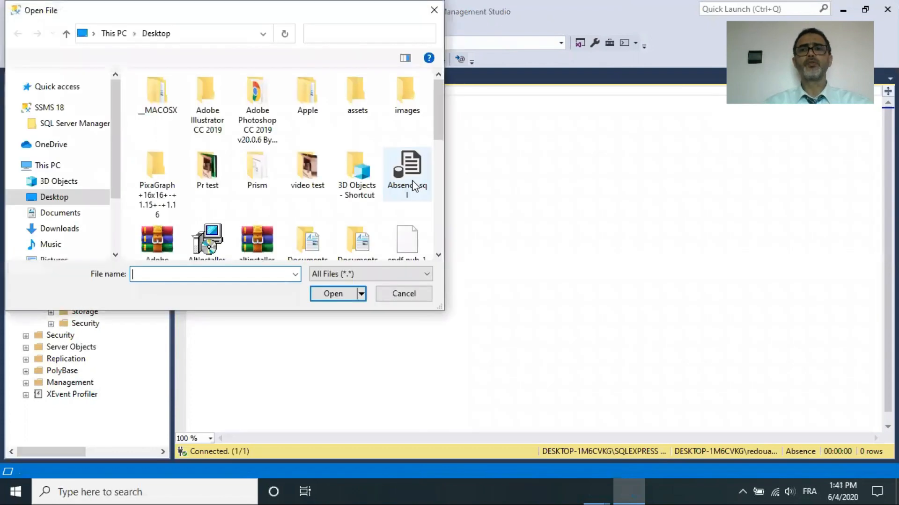
click(408, 157)
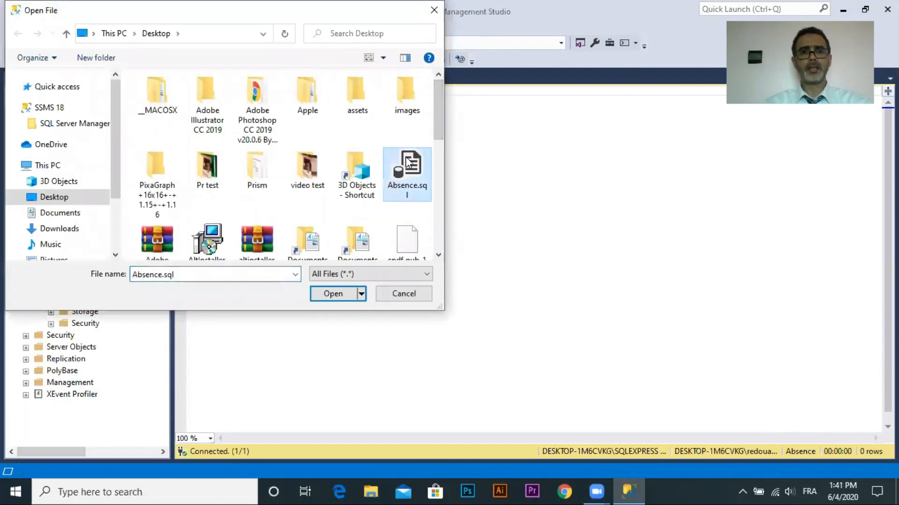
click(336, 294)
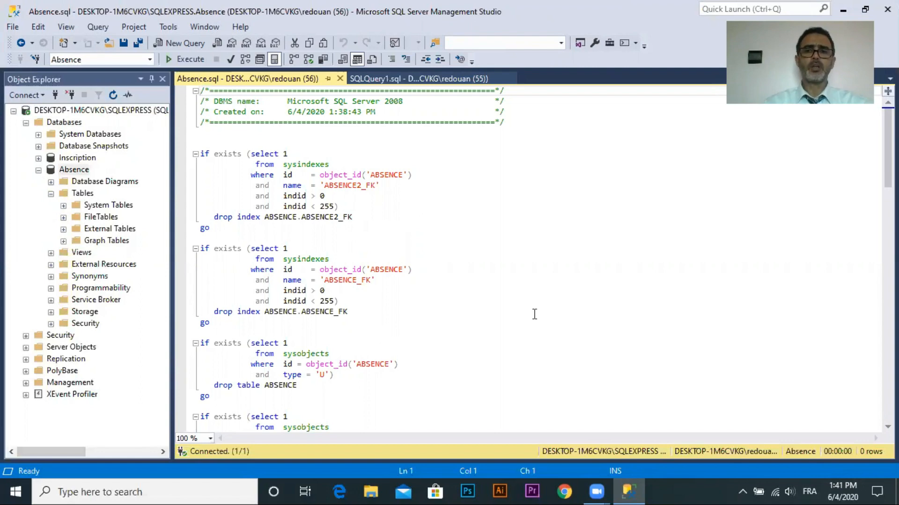
Step: Review the ABSENCE table's create statement and its key columns, and execute the whole script on the Absence database
drag(888, 148, 888, 245)
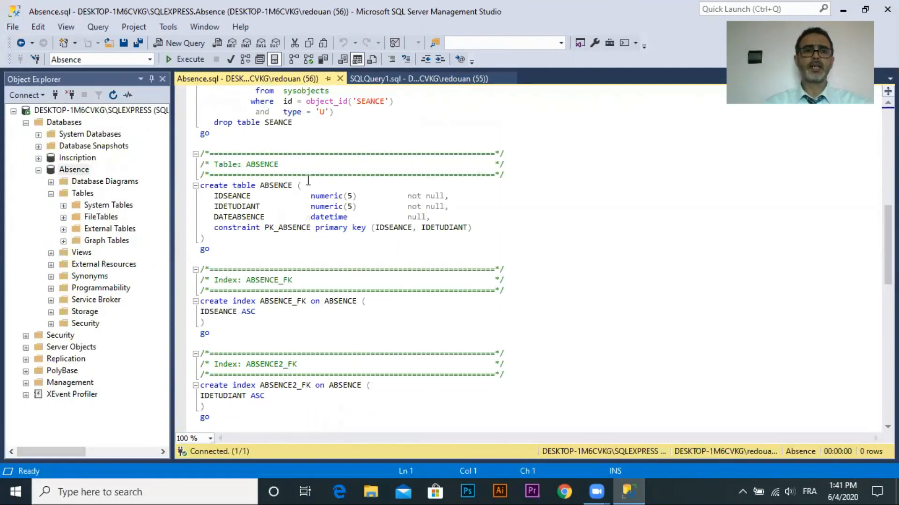
double_click(262, 186)
click(238, 185)
double_click(234, 207)
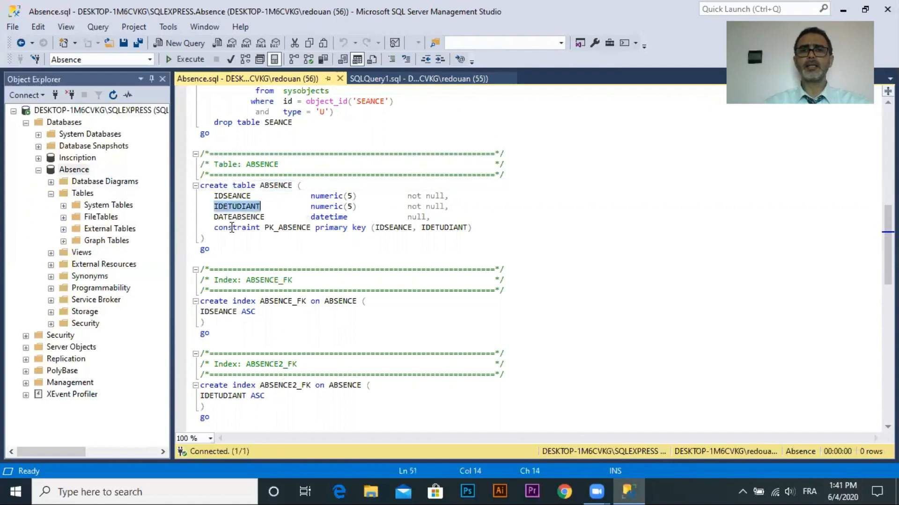
click(404, 131)
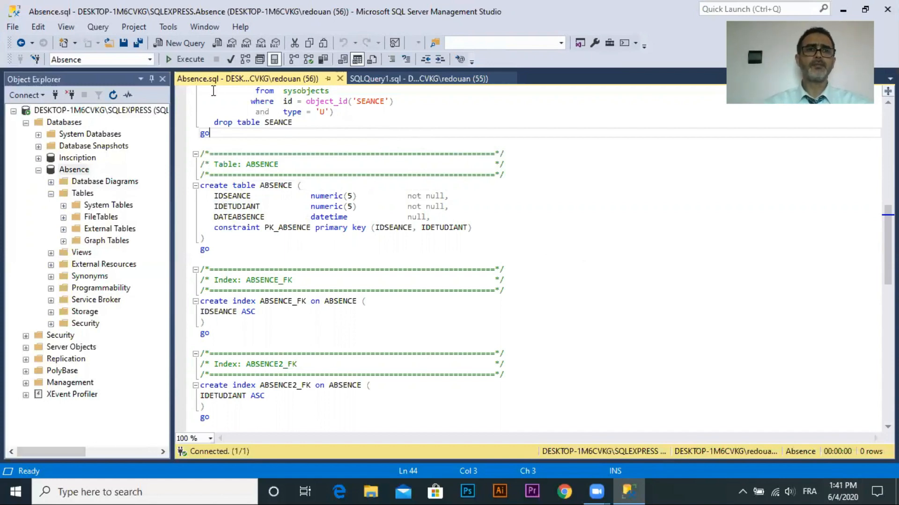
click(180, 62)
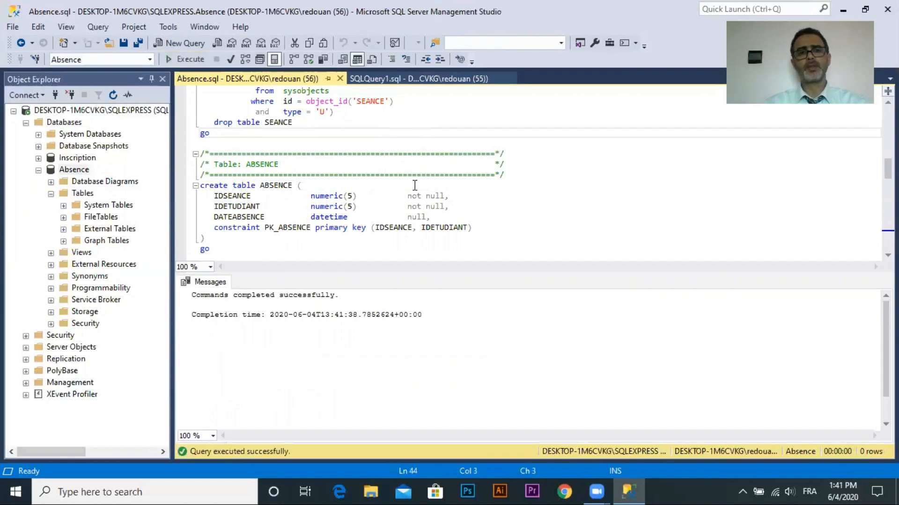
Step: Refresh the Absence database's object tree, expand its tables, and select the dbo.ETUDIANT table
click(112, 95)
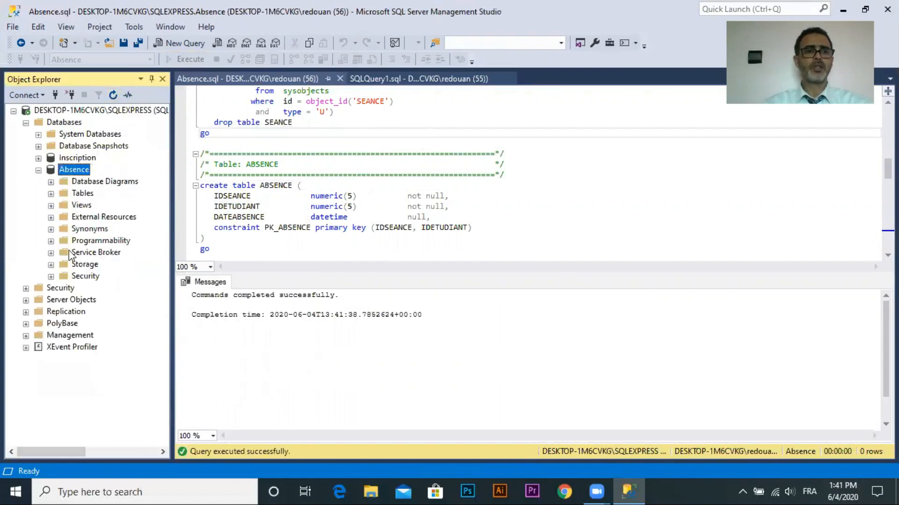
click(51, 193)
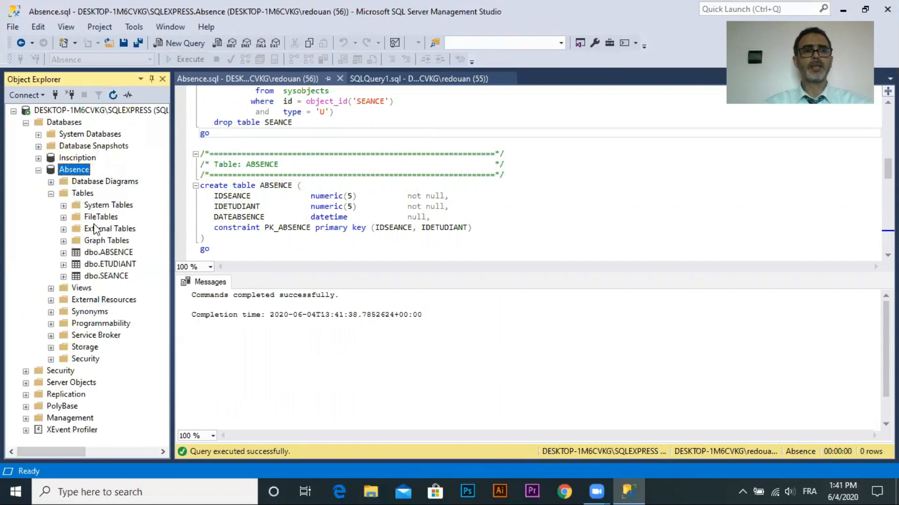
click(110, 265)
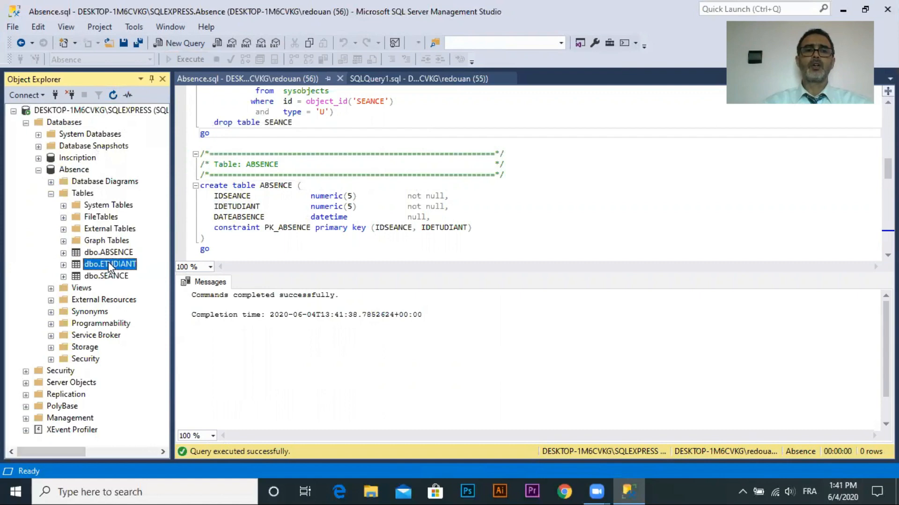